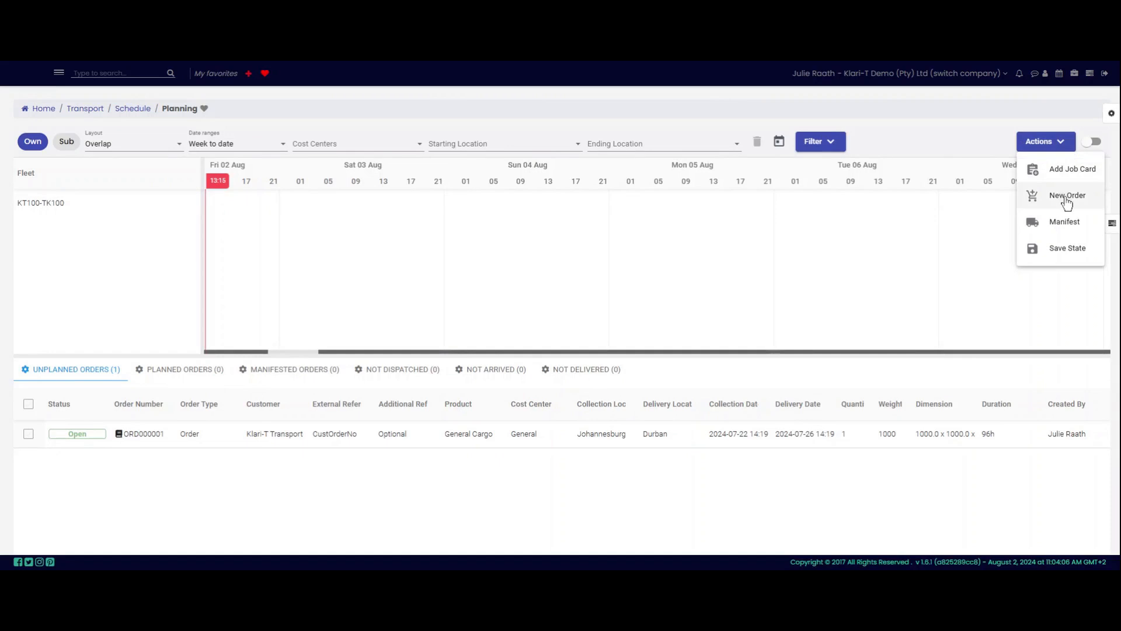
Step: Choose New Order from the Planning Actions menu to open a blank order form
{"action": "left_click", "coordinate": [1067, 199]}
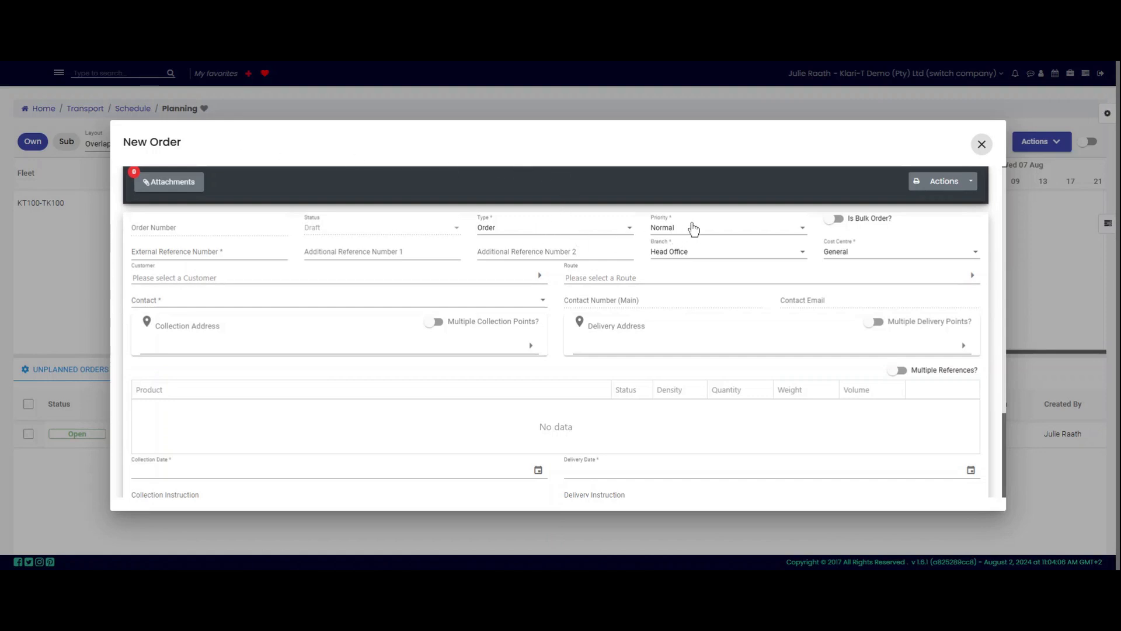
{"action": "left_click", "coordinate": [524, 229]}
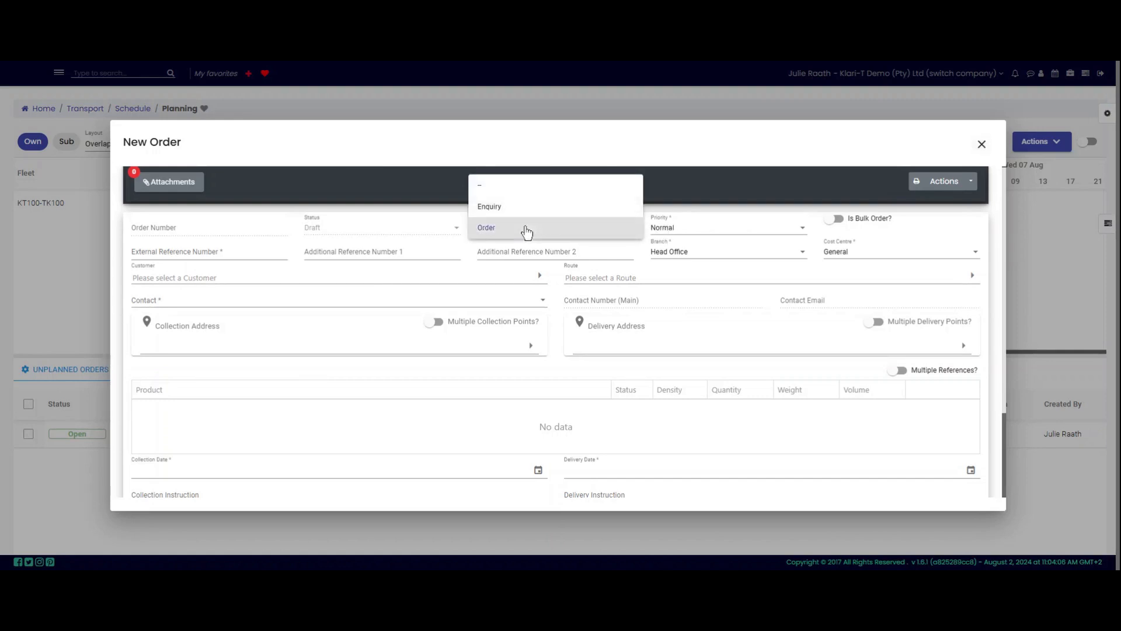
{"action": "left_click", "coordinate": [555, 230]}
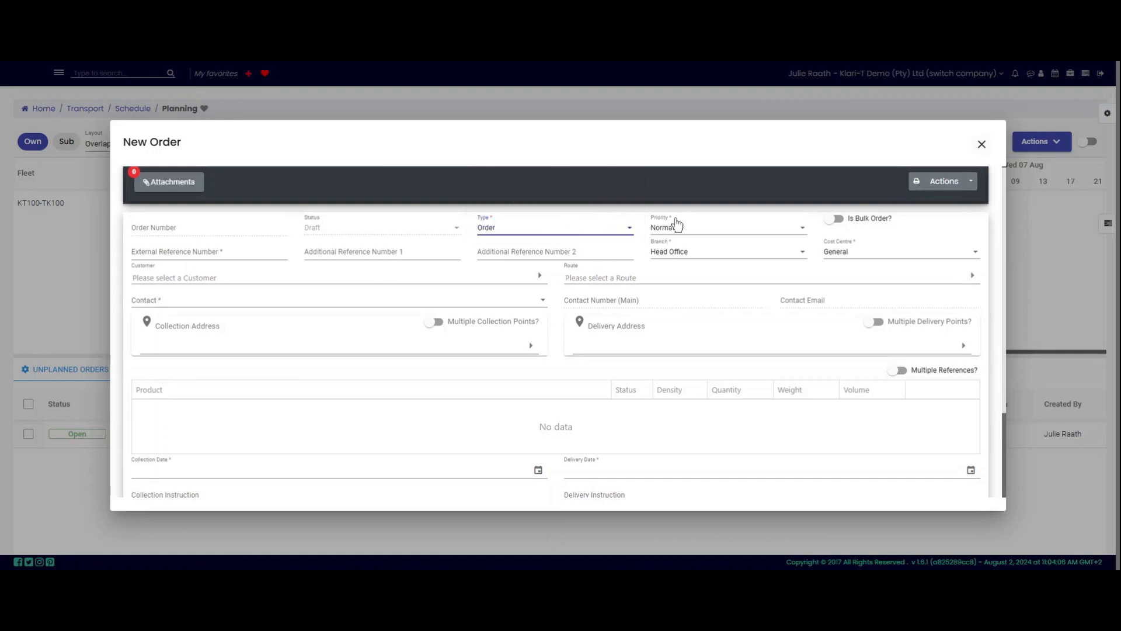
{"action": "left_click", "coordinate": [698, 231]}
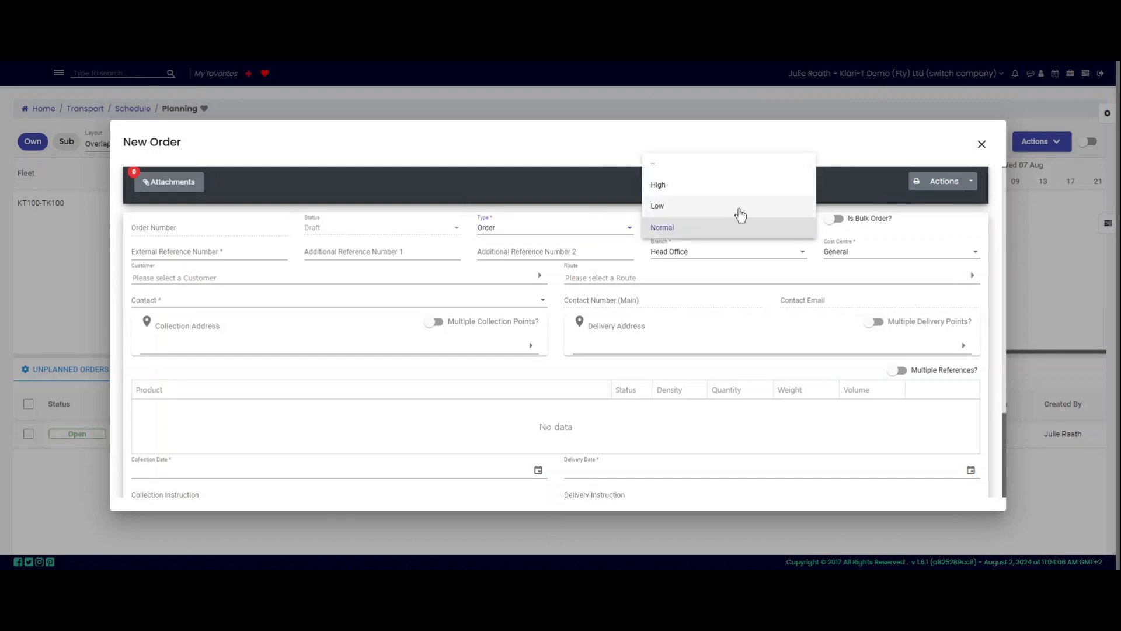
{"action": "left_click", "coordinate": [844, 153]}
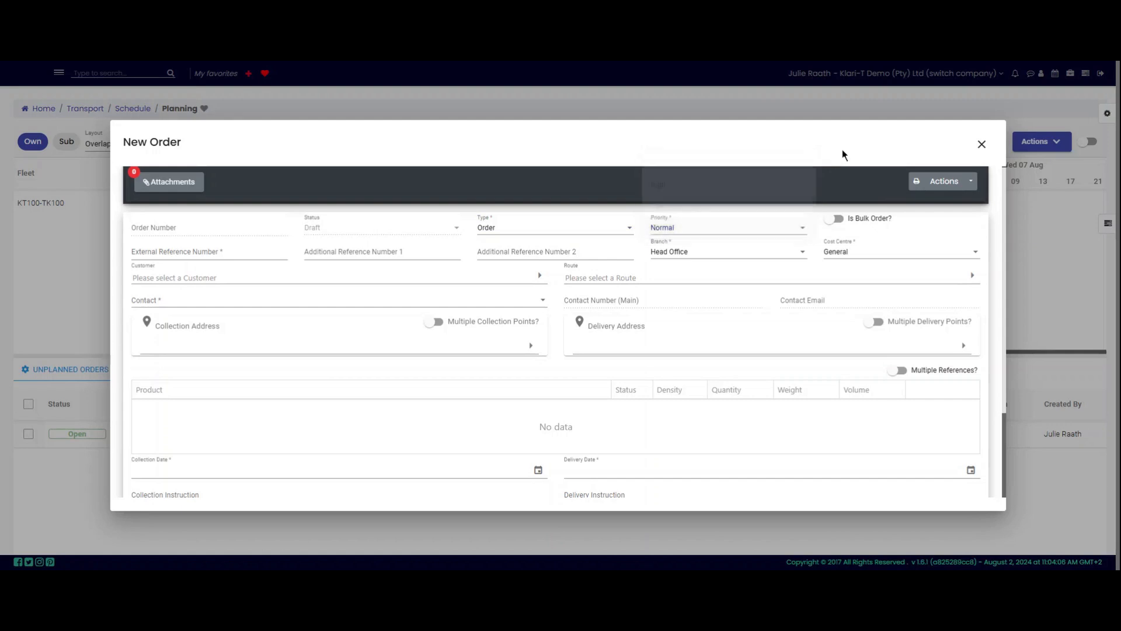
{"action": "left_click", "coordinate": [578, 62]}
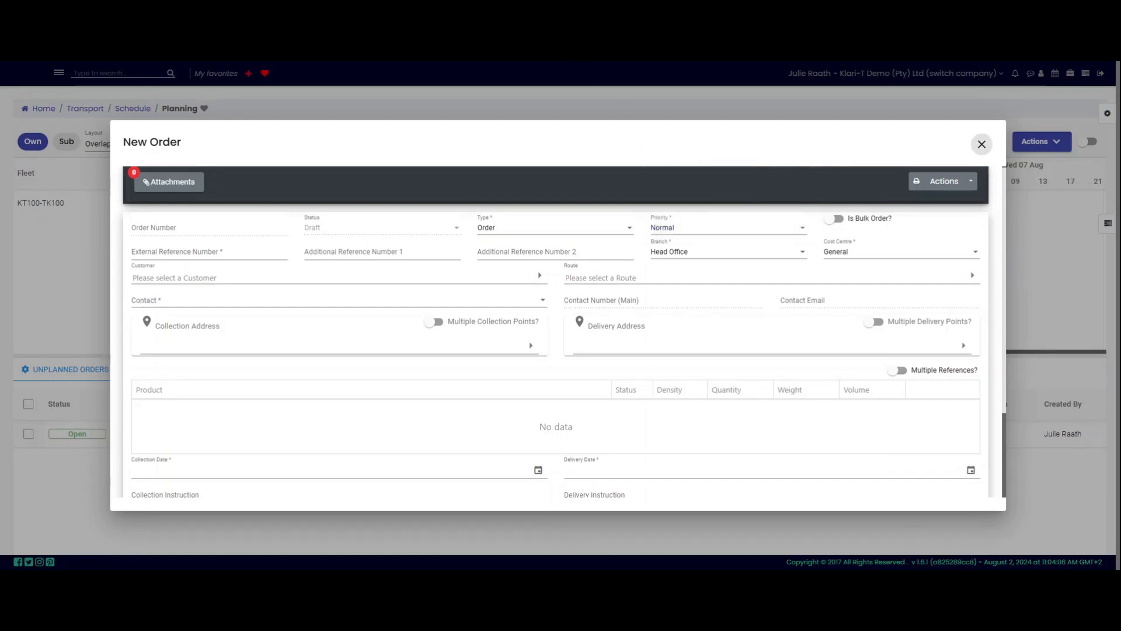
Step: Enter CustOrderNo1 as external reference and Optional in both additional reference numbers
{"action": "left_click", "coordinate": [147, 253]}
{"action": "type", "text": "CustOrderNo1"}
{"action": "key", "text": "Tab"}
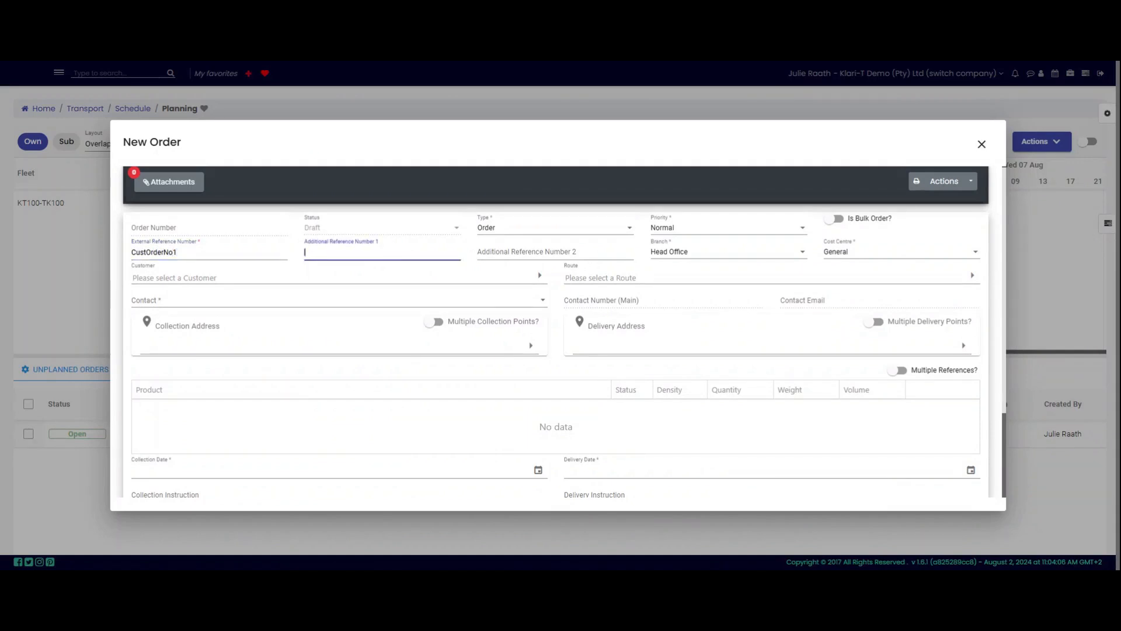
{"action": "type", "text": "Optic"}
{"action": "type", "text": "nal"}
{"action": "key", "text": "Tab"}
{"action": "type", "text": "Option"}
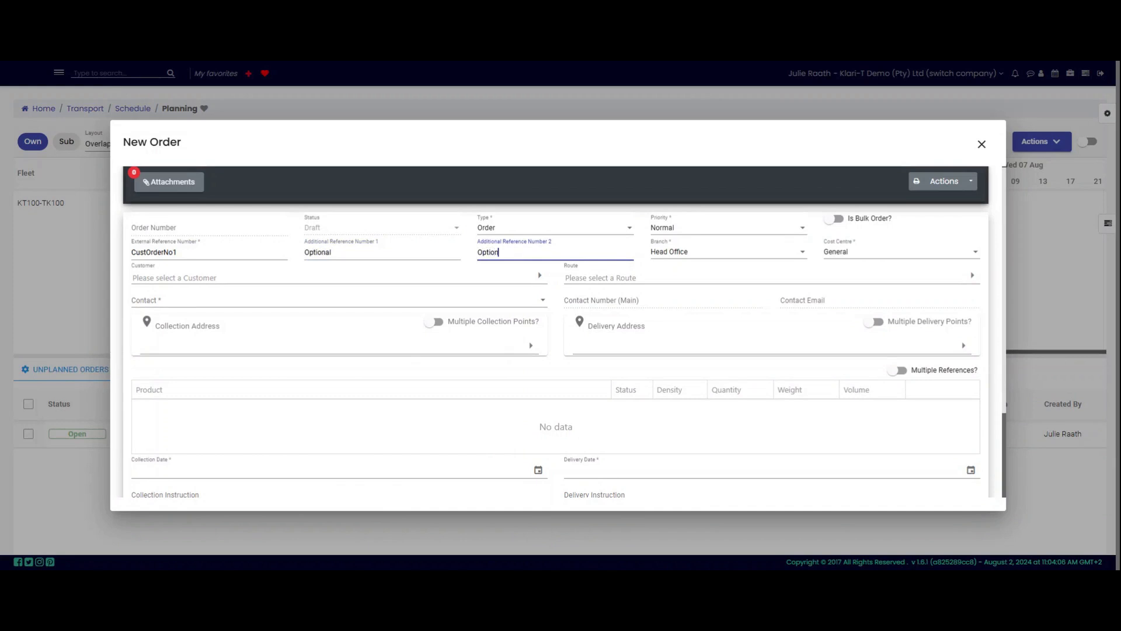
{"action": "type", "text": "al"}
{"action": "left_click", "coordinate": [544, 61]}
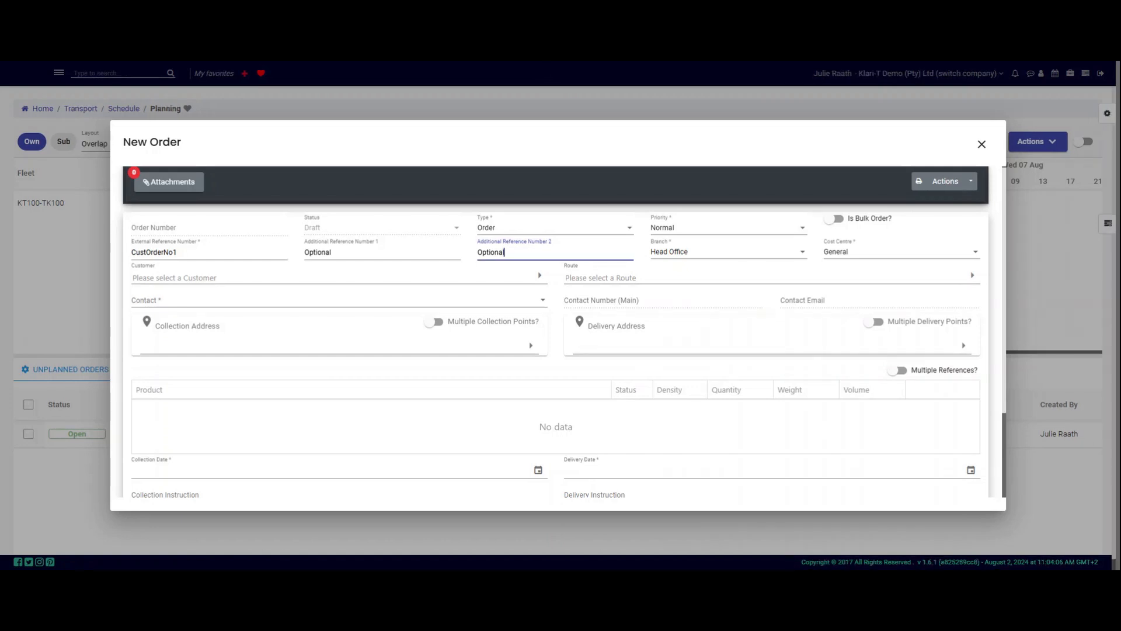
Step: Select KLA001 - Klari-T Transport as customer and start adding a new contact
{"action": "left_click", "coordinate": [272, 281]}
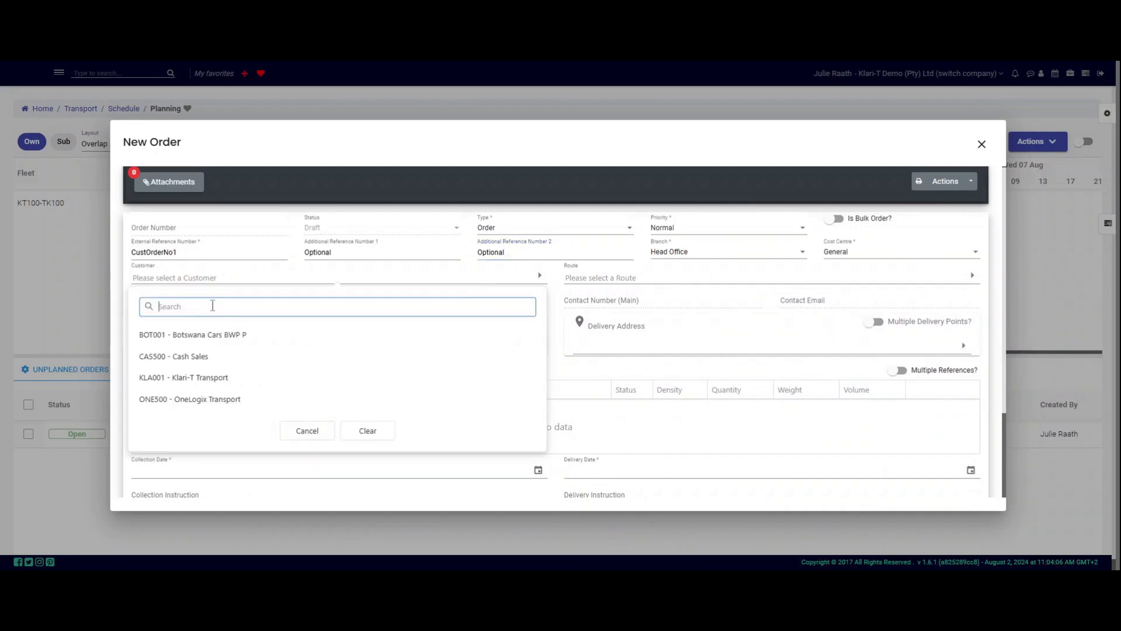
{"action": "type", "text": "Kla001"}
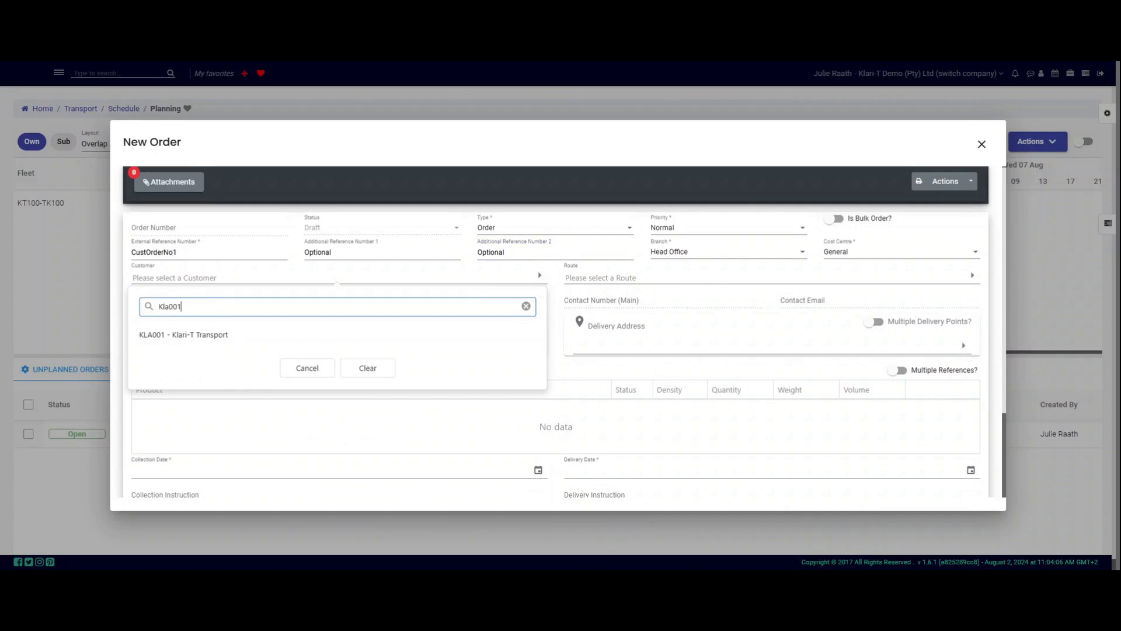
{"action": "left_click", "coordinate": [200, 336]}
{"action": "left_click", "coordinate": [192, 276]}
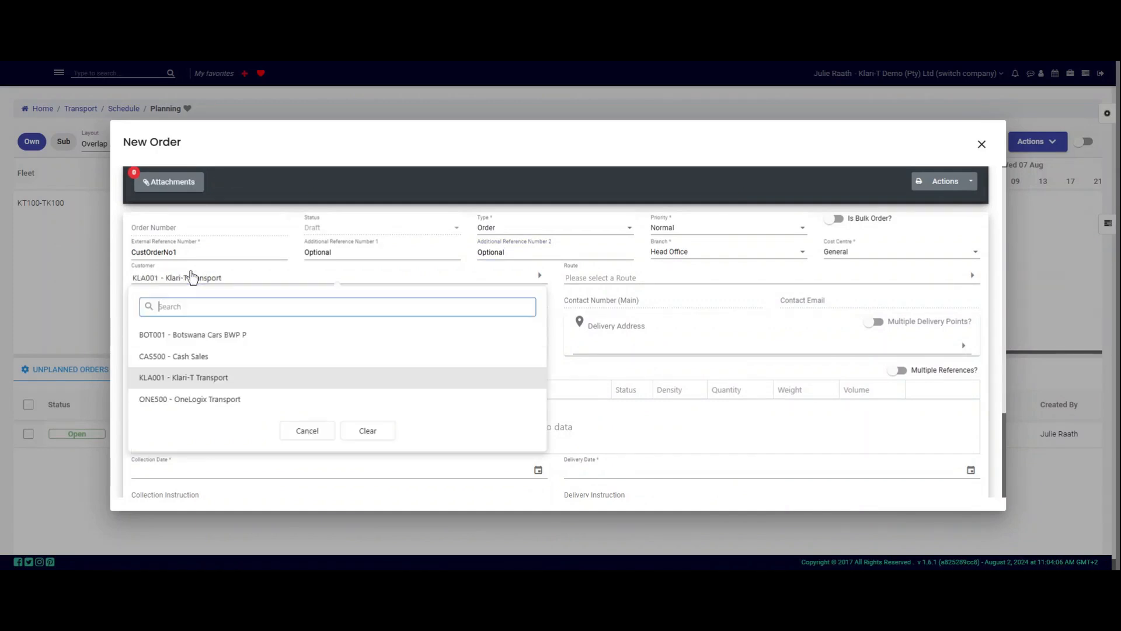
{"action": "type", "text": "klari"}
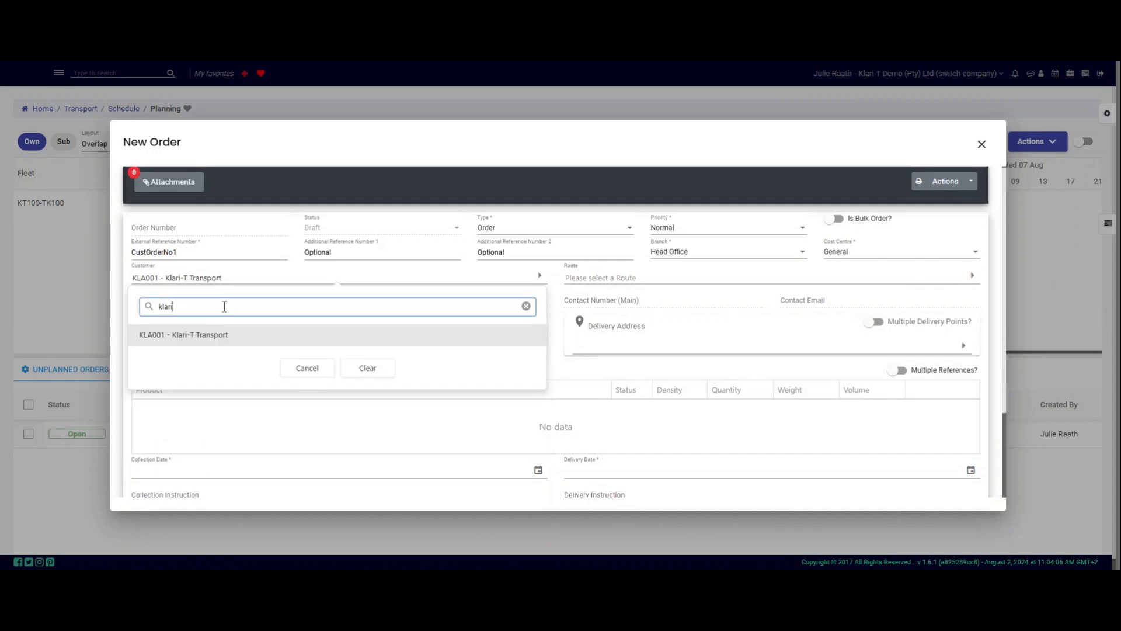
{"action": "left_click", "coordinate": [204, 343]}
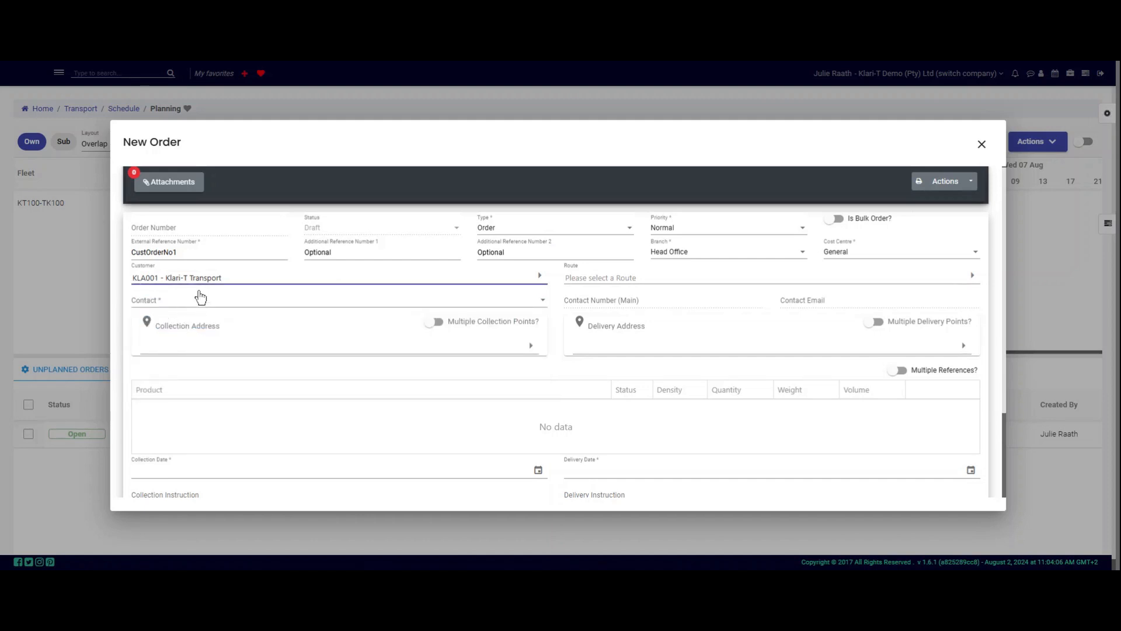
{"action": "left_click", "coordinate": [197, 296]}
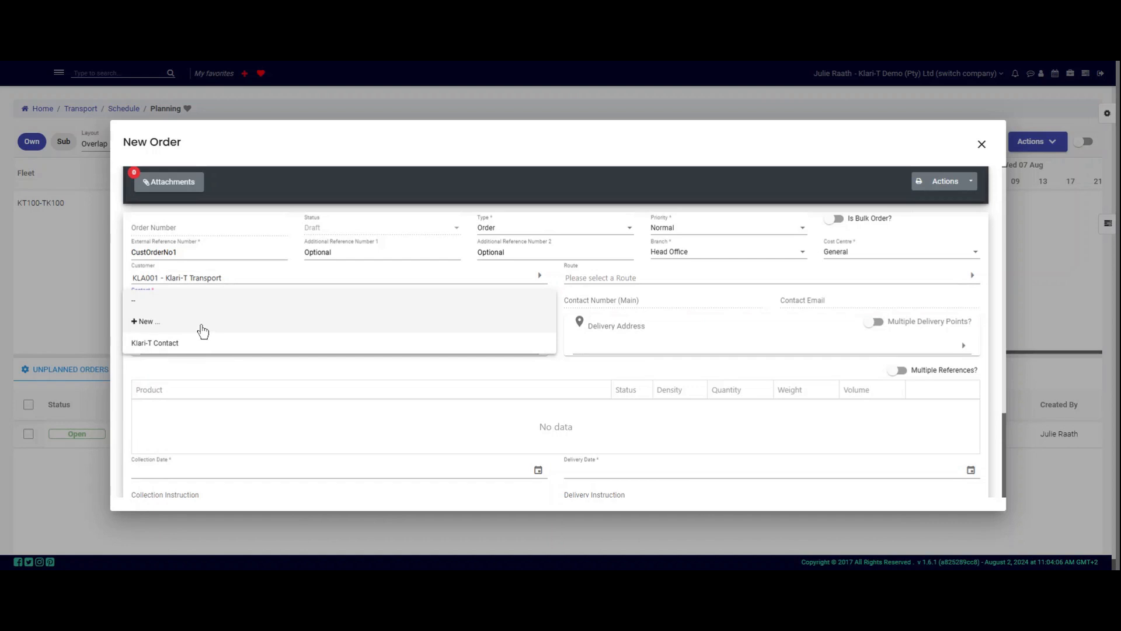
{"action": "left_click", "coordinate": [202, 331]}
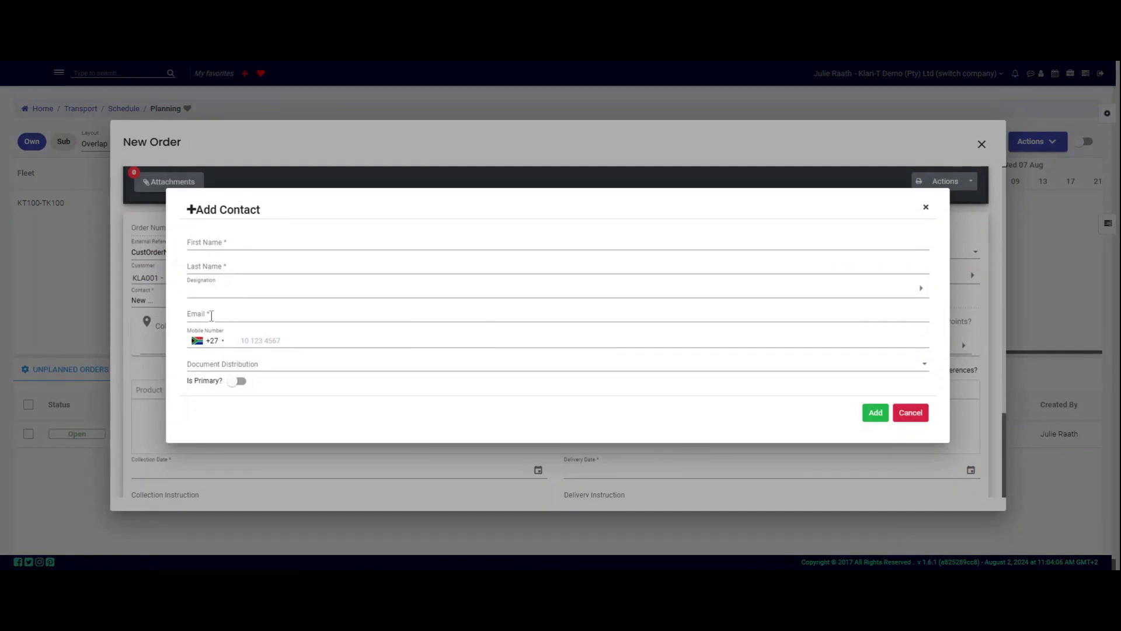
Step: Enter the contact's first and last name and set the designation to Operations
{"action": "left_click", "coordinate": [231, 243]}
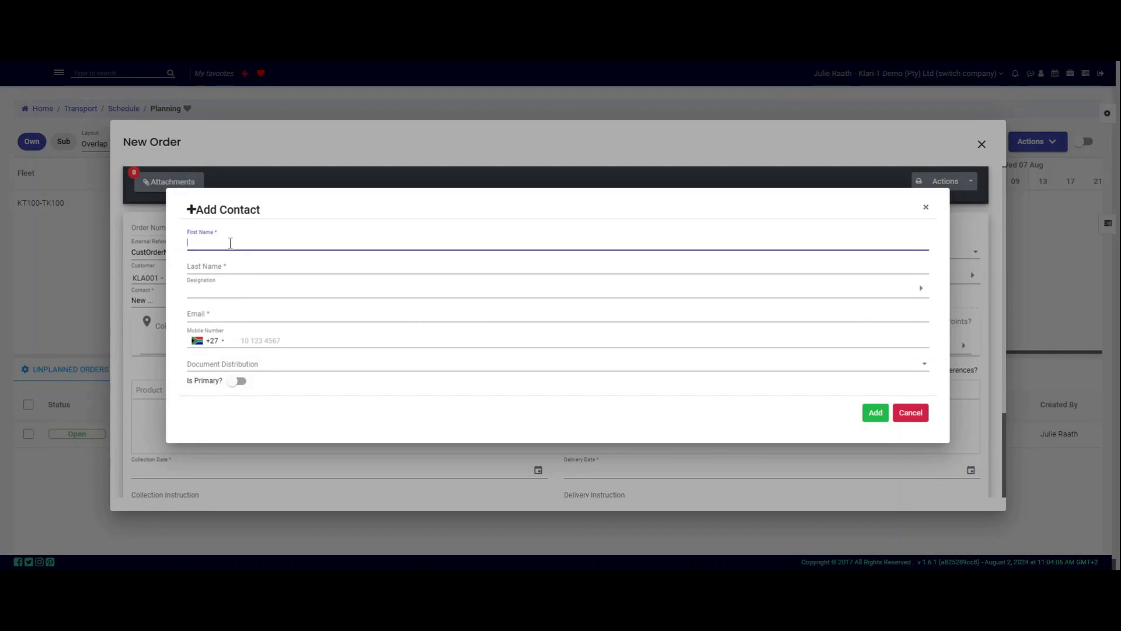
{"action": "type", "text": "Transport"}
{"action": "key", "text": "Tab"}
{"action": "type", "text": "Contact"}
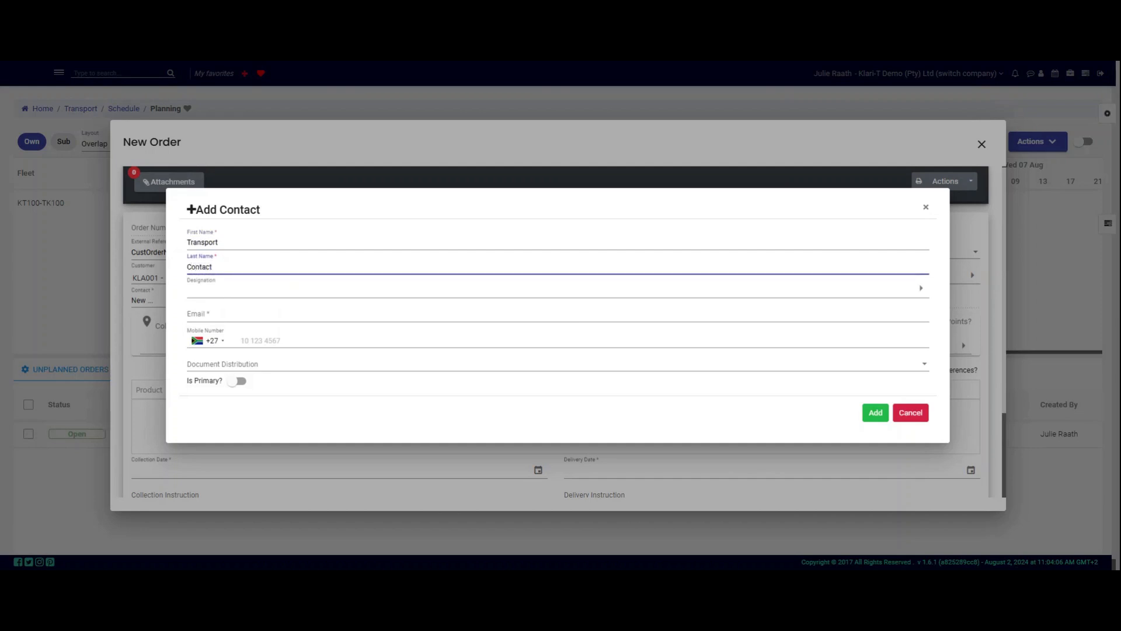
{"action": "key", "text": "Tab"}
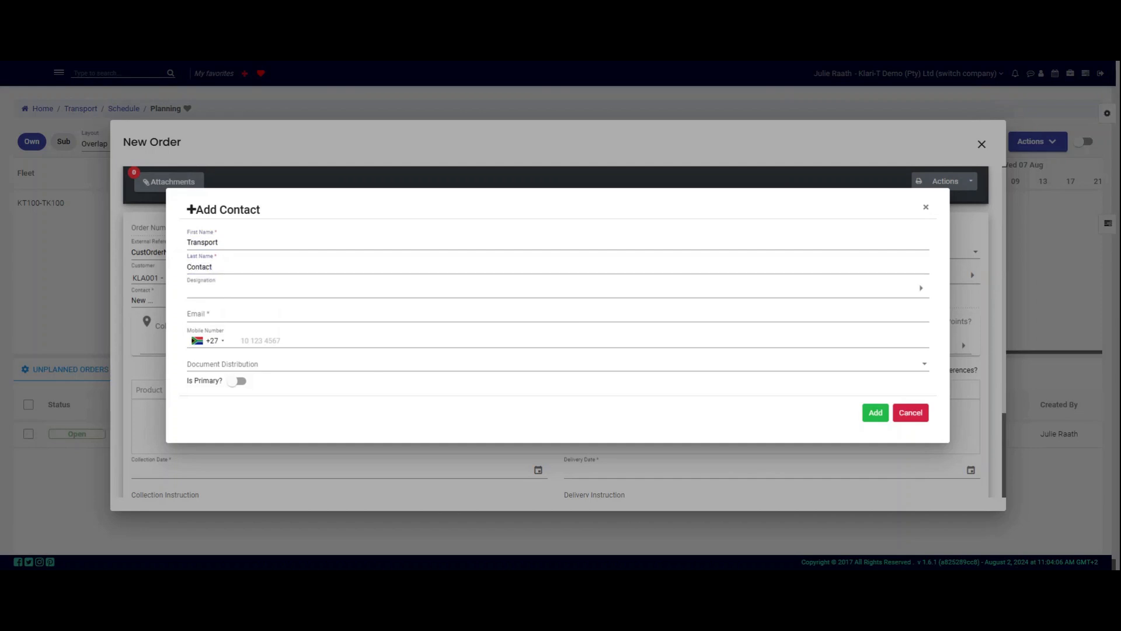
{"action": "left_click", "coordinate": [232, 292]}
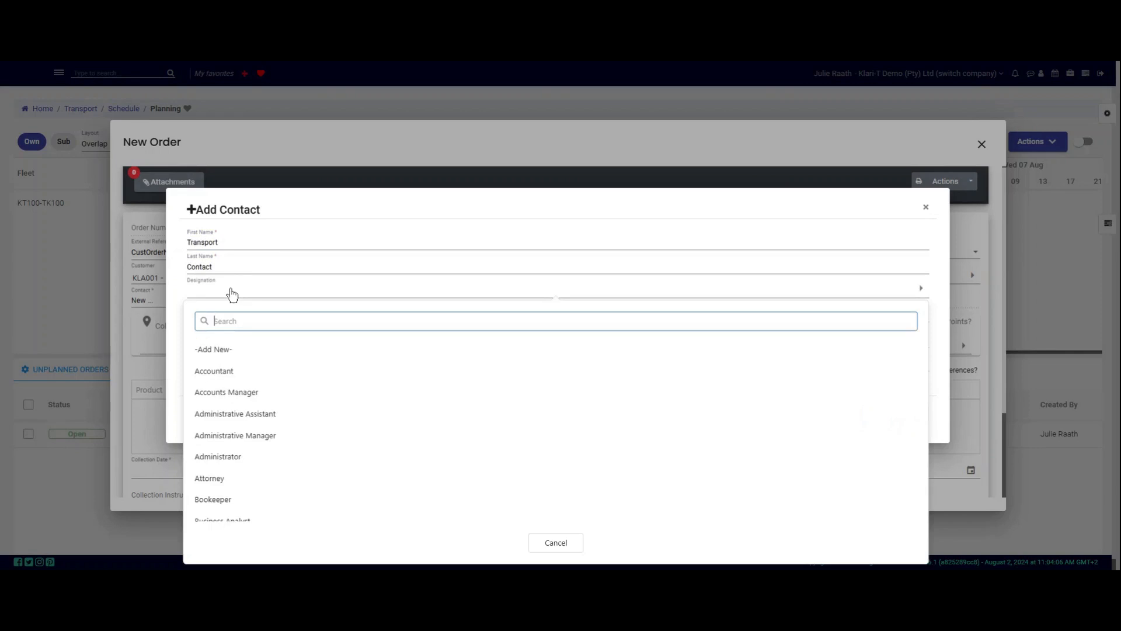
{"action": "type", "text": "operat"}
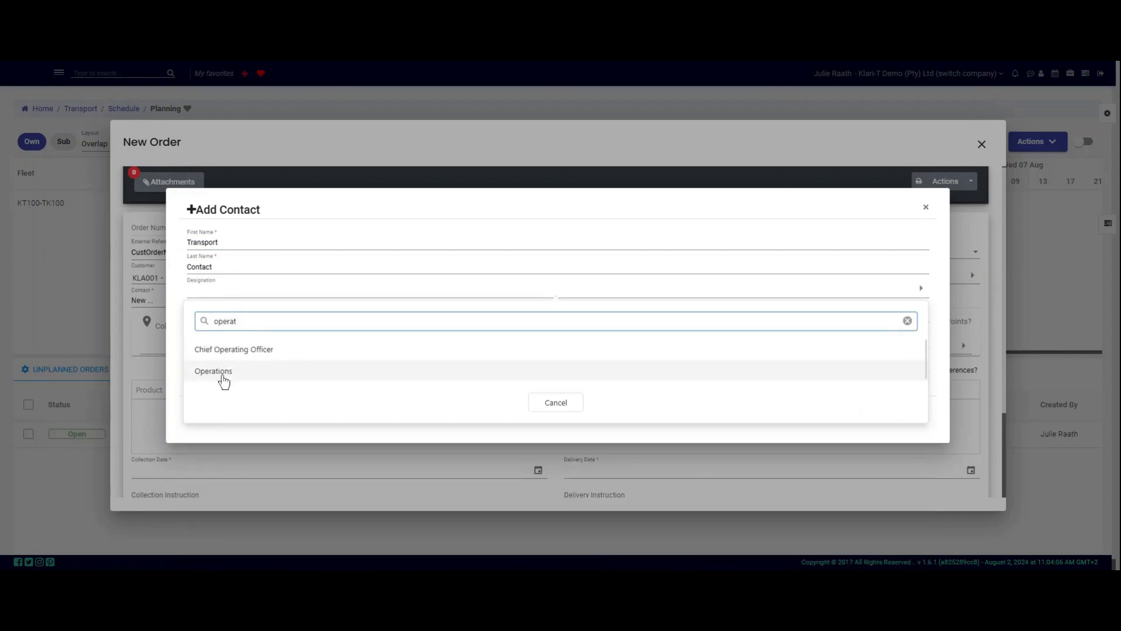
{"action": "left_click", "coordinate": [224, 382]}
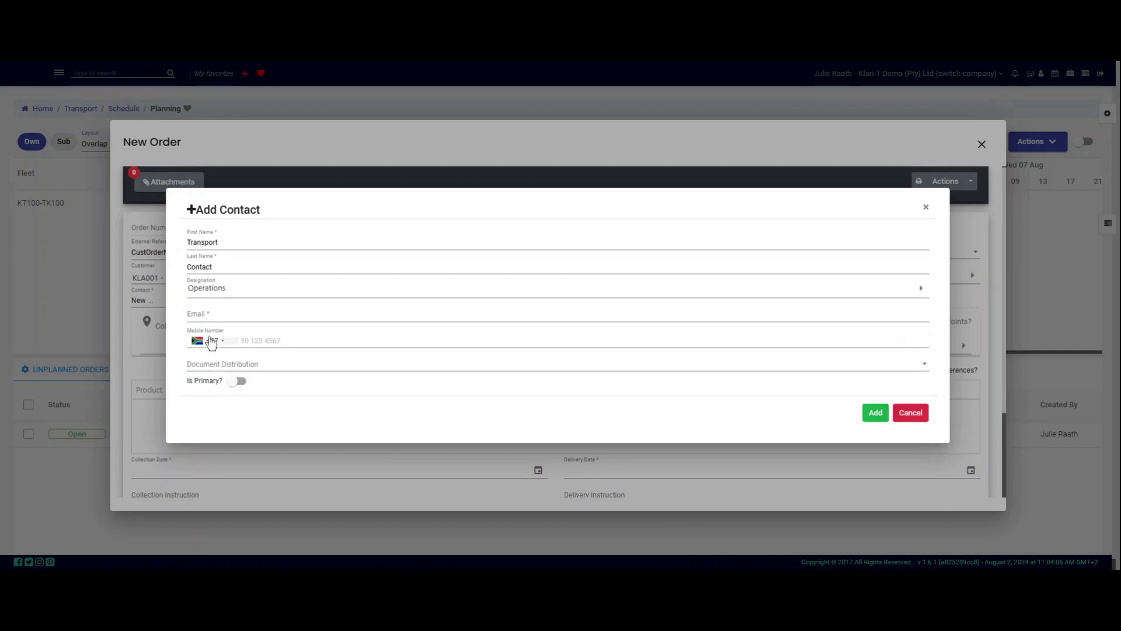
Step: Fill in the contact's e-mail address and mobile number
{"action": "left_click", "coordinate": [208, 314]}
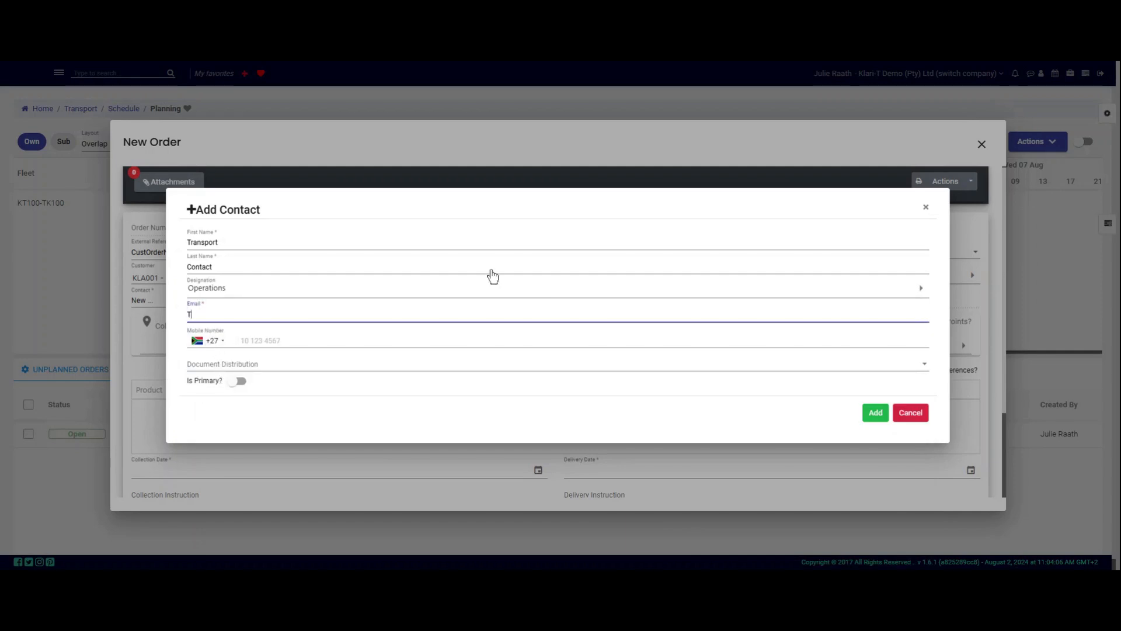
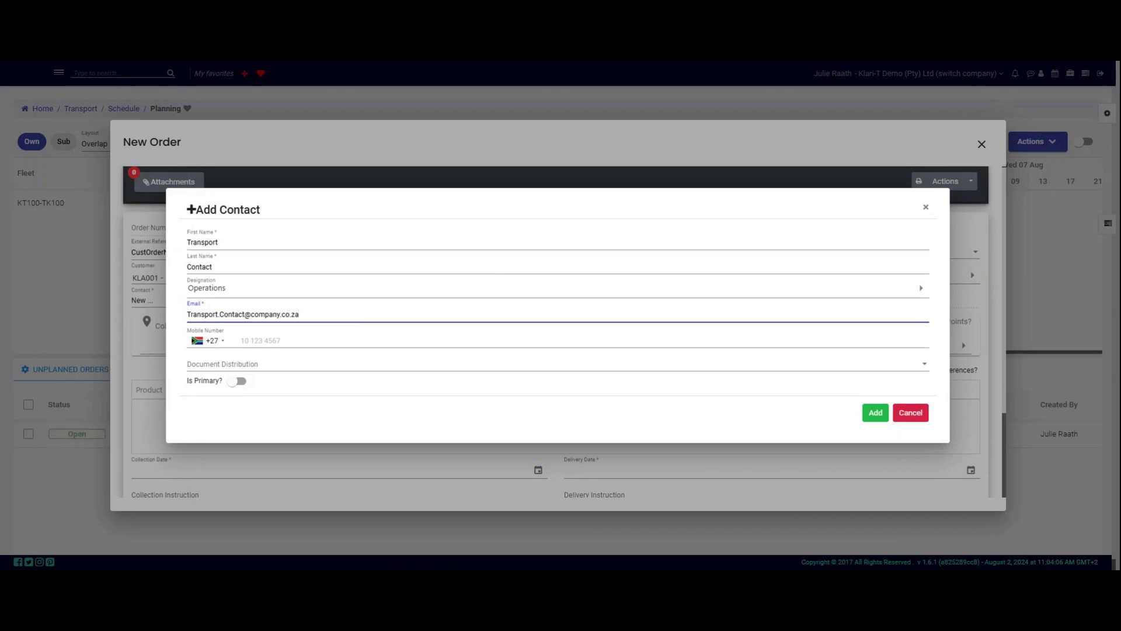
{"action": "left_click", "coordinate": [244, 339]}
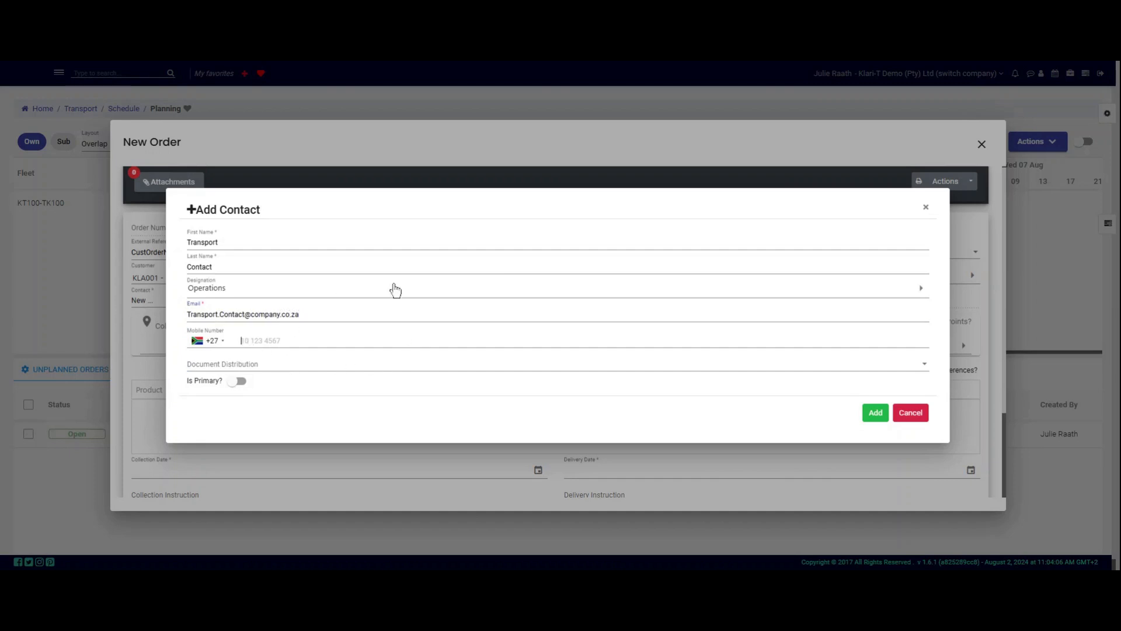
{"action": "type", "text": "10 123 1234"}
Step: Have the contact receive Invoice and Electronic Proof Of Delivery documents, leaving Is Primary off
{"action": "left_click", "coordinate": [264, 367]}
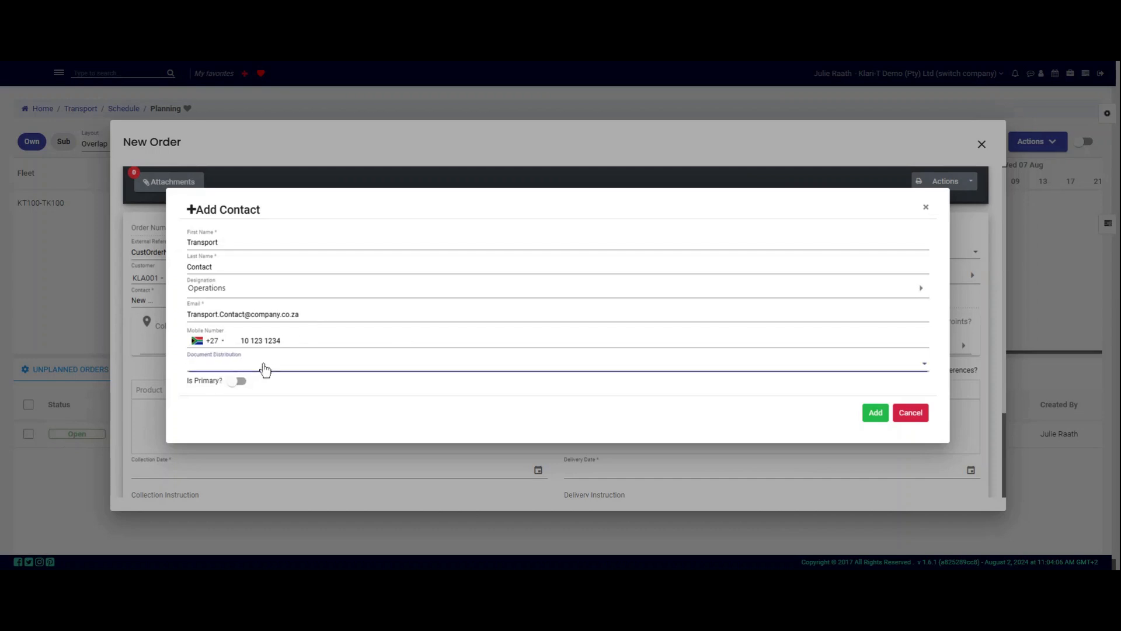
{"action": "scroll", "coordinate": [257, 391], "scroll_direction": "down", "scroll_amount": 5}
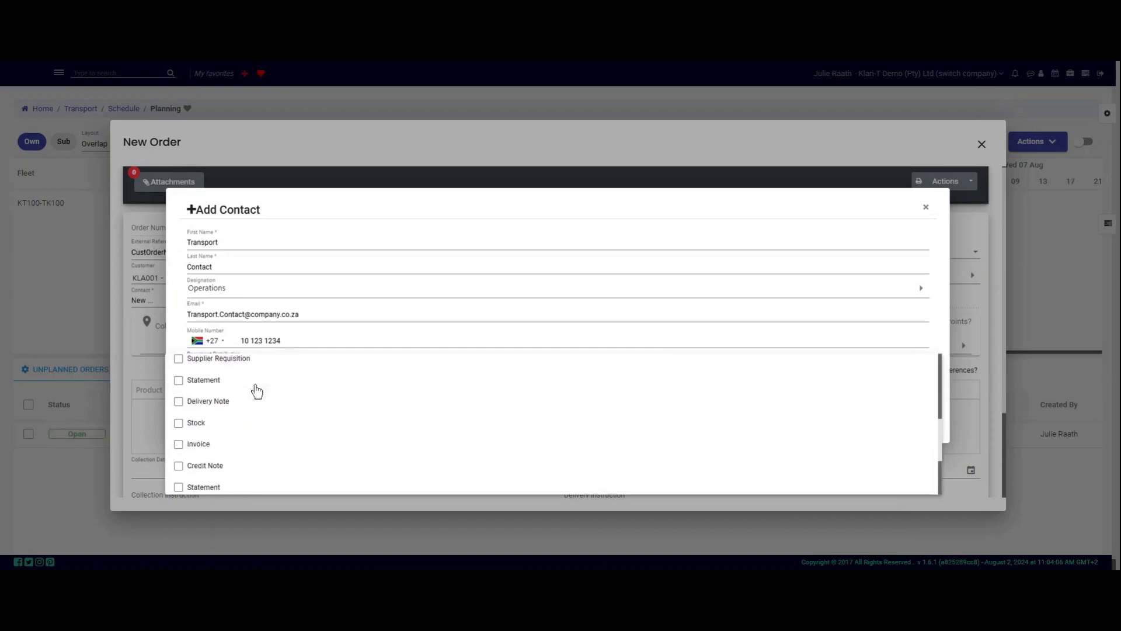
{"action": "left_click", "coordinate": [249, 446]}
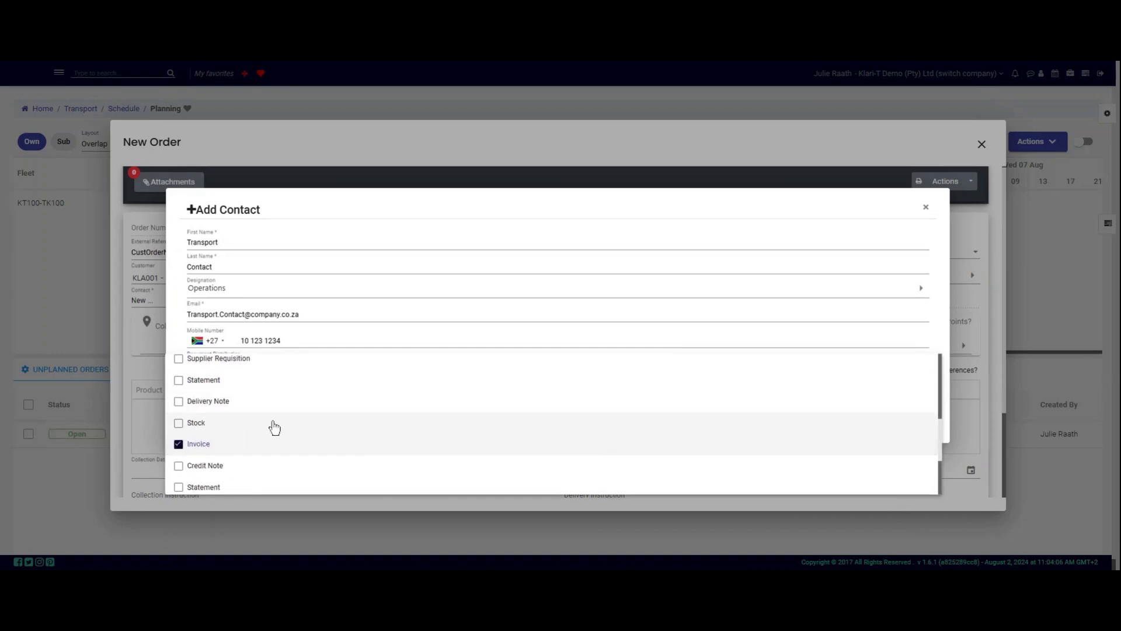
{"action": "scroll", "coordinate": [274, 426], "scroll_direction": "down", "scroll_amount": 3}
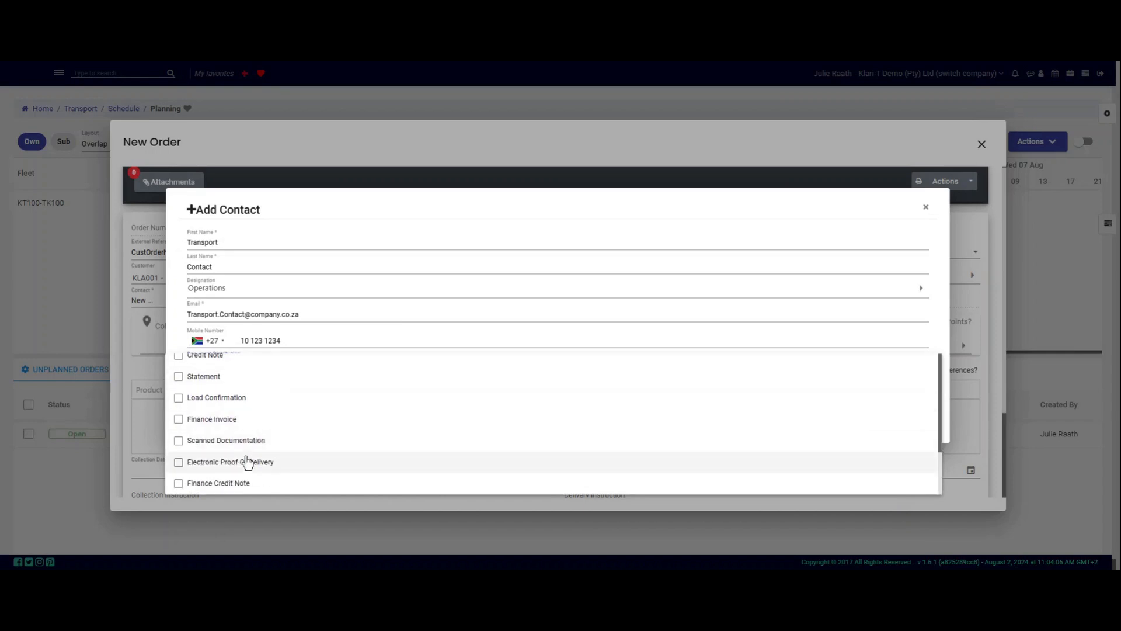
{"action": "left_click", "coordinate": [247, 462]}
{"action": "left_click", "coordinate": [444, 318]}
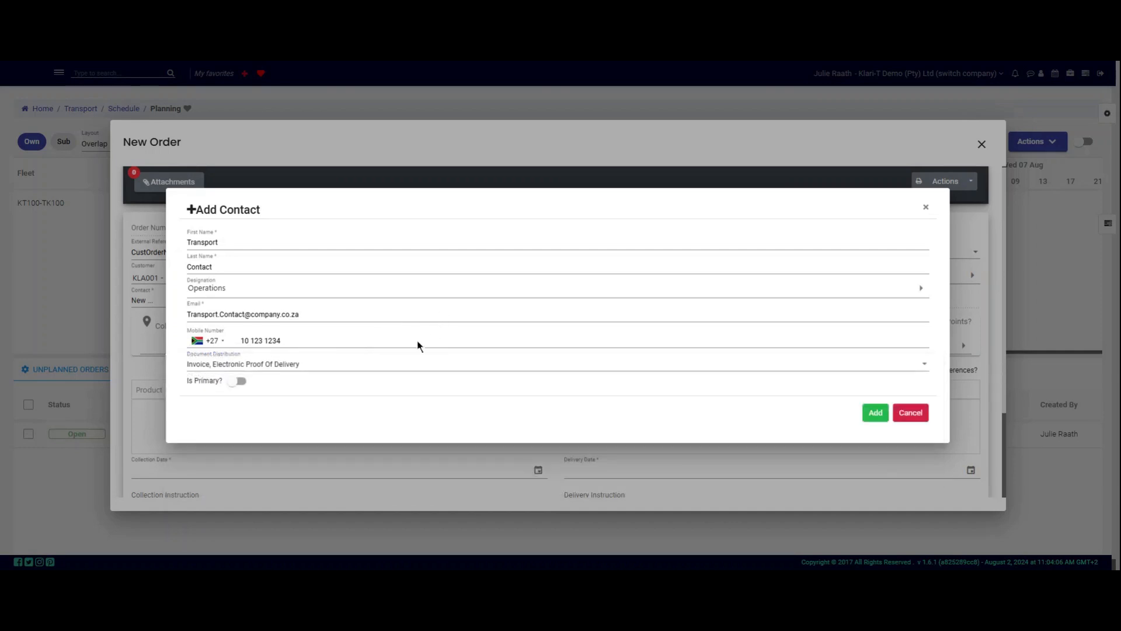
{"action": "left_click", "coordinate": [237, 385]}
{"action": "left_click", "coordinate": [241, 383]}
Step: Cancel the Add Contact dialog and select Klari-T Contact as the order's contact
{"action": "left_click", "coordinate": [915, 414]}
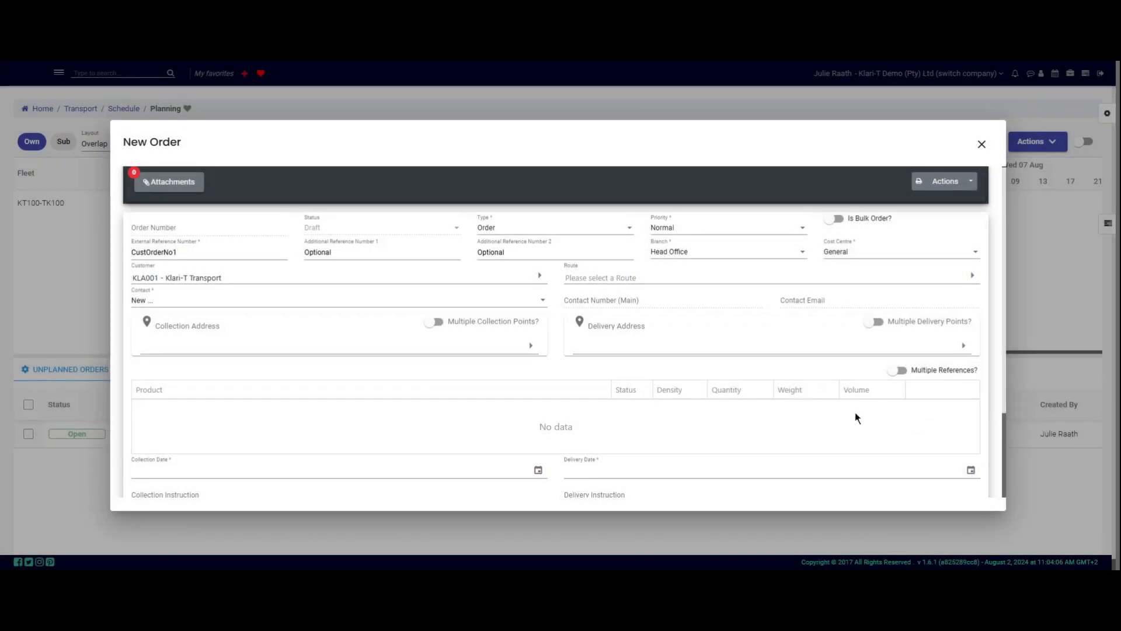
{"action": "left_click", "coordinate": [245, 305]}
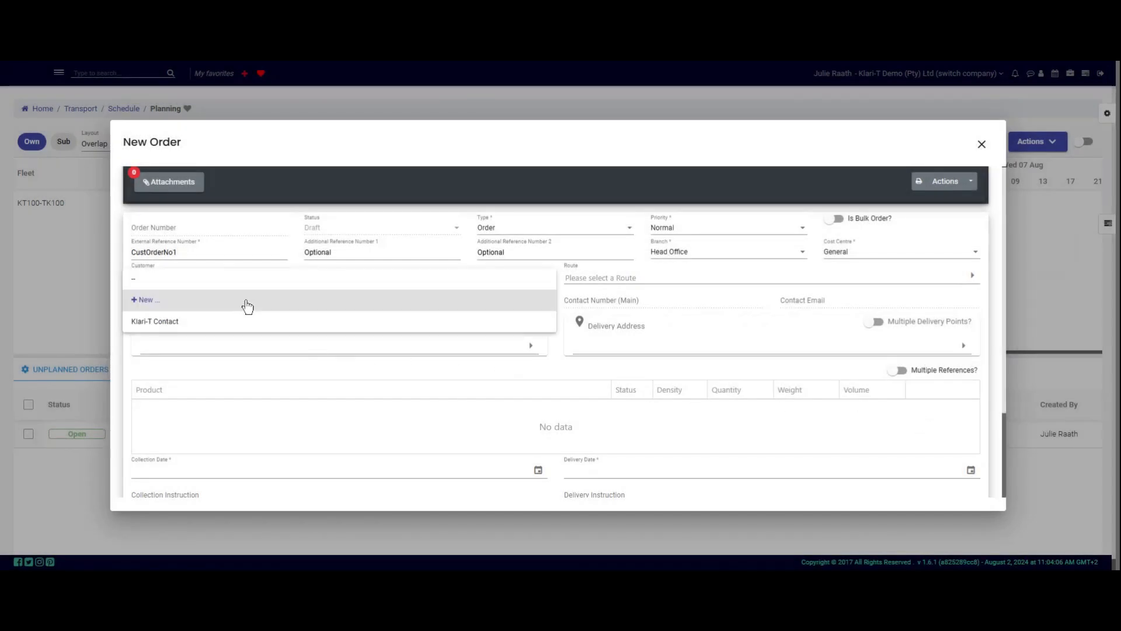
{"action": "left_click", "coordinate": [214, 324]}
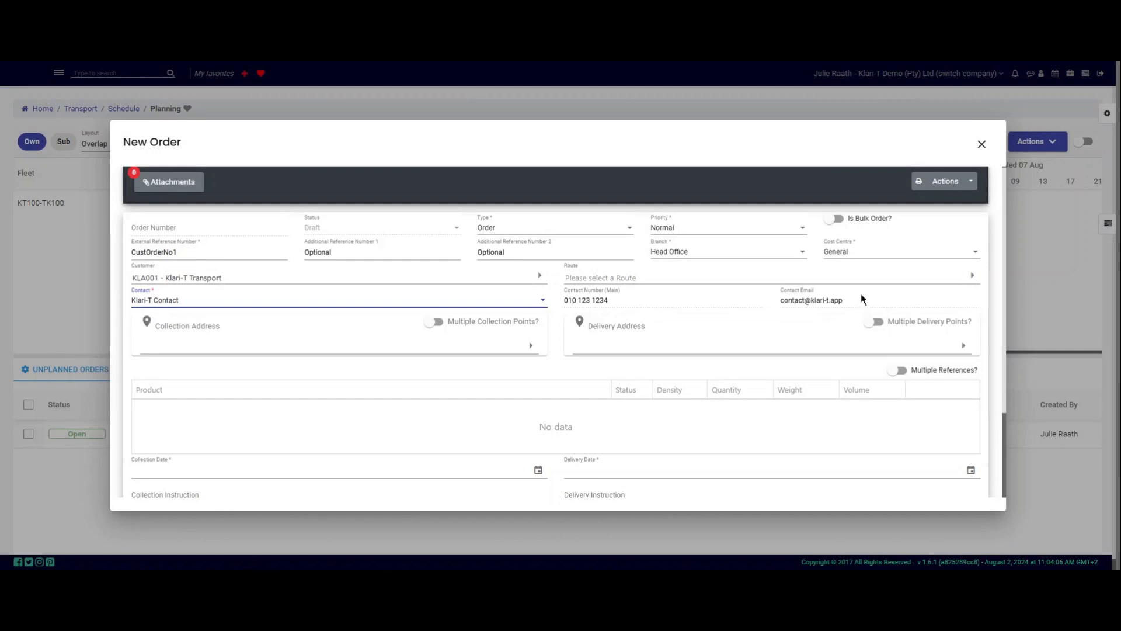
{"action": "left_click", "coordinate": [602, 61]}
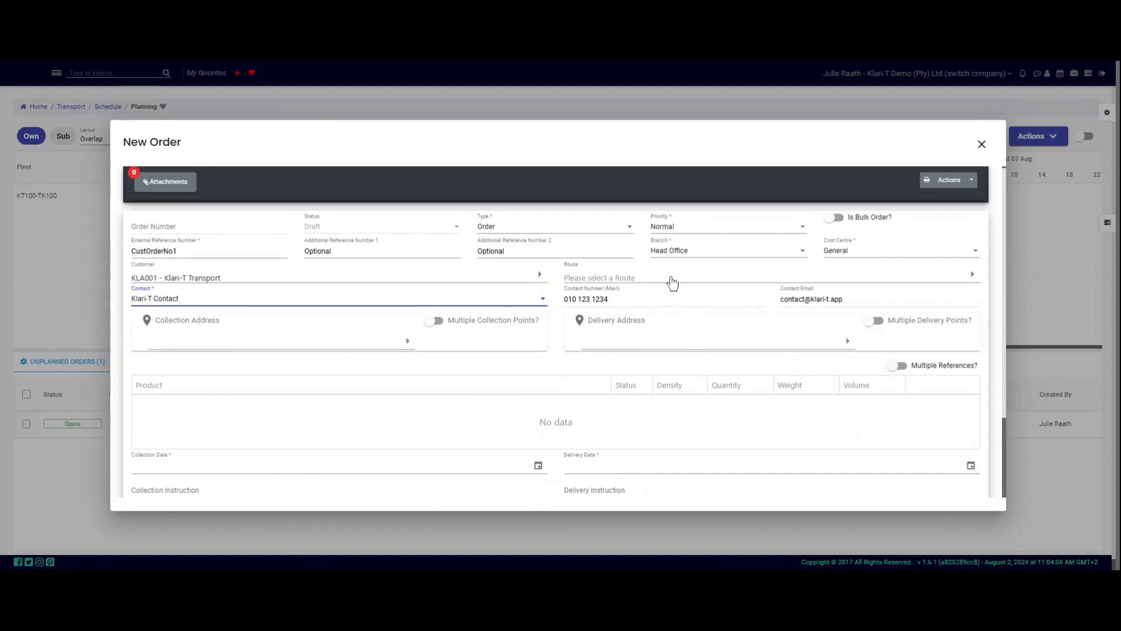
Step: Set the order's route to Durban - Johannesburg (1 km)
{"action": "left_click", "coordinate": [672, 280]}
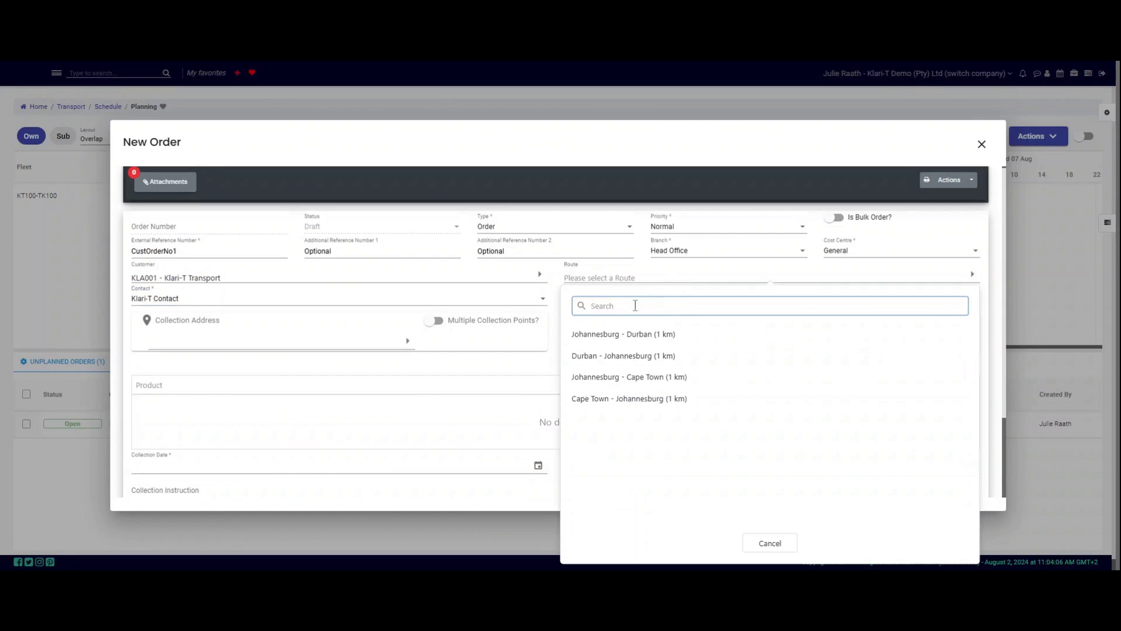
{"action": "type", "text": "Durban"}
{"action": "left_click", "coordinate": [662, 357]}
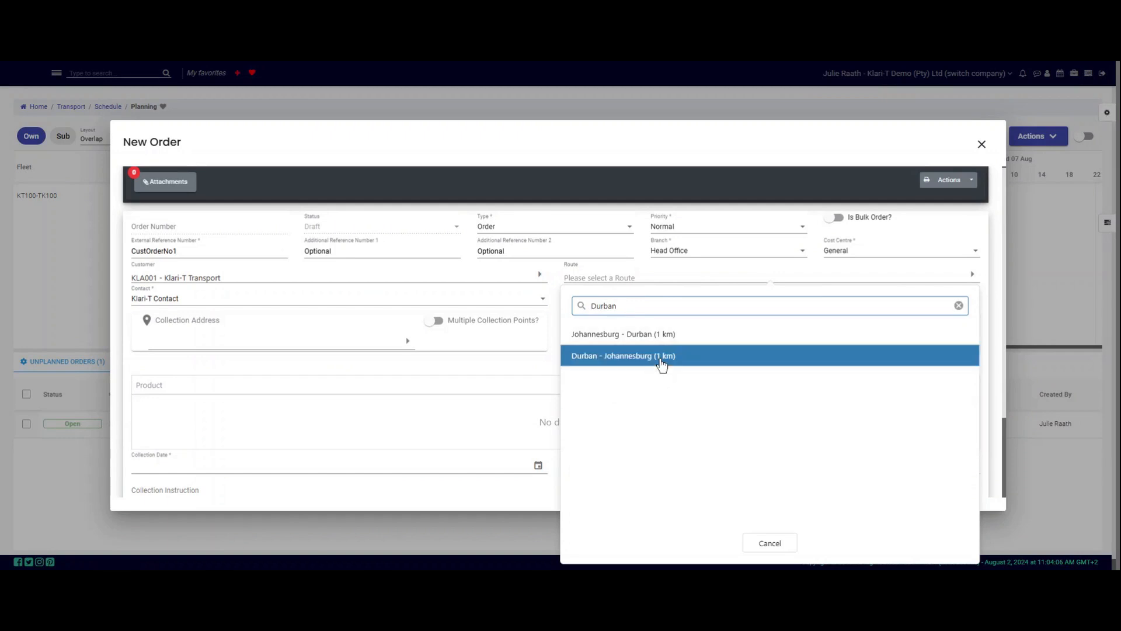
{"action": "left_click", "coordinate": [661, 359]}
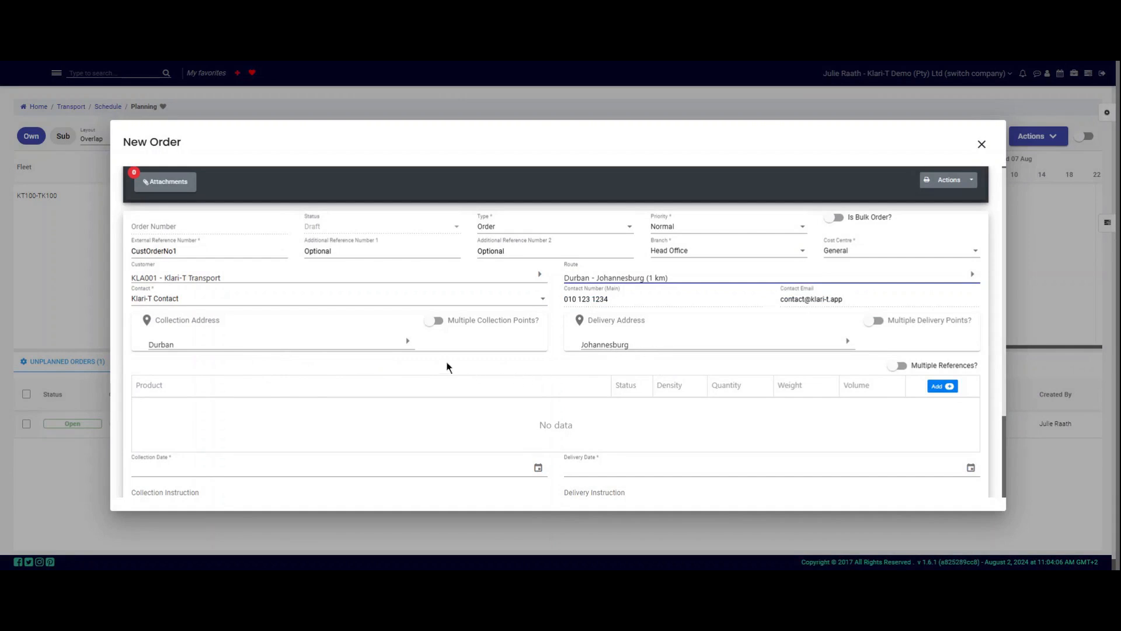
Step: Choose Durban Port as collection address and enable multiple collection and delivery points
{"action": "left_click", "coordinate": [405, 347]}
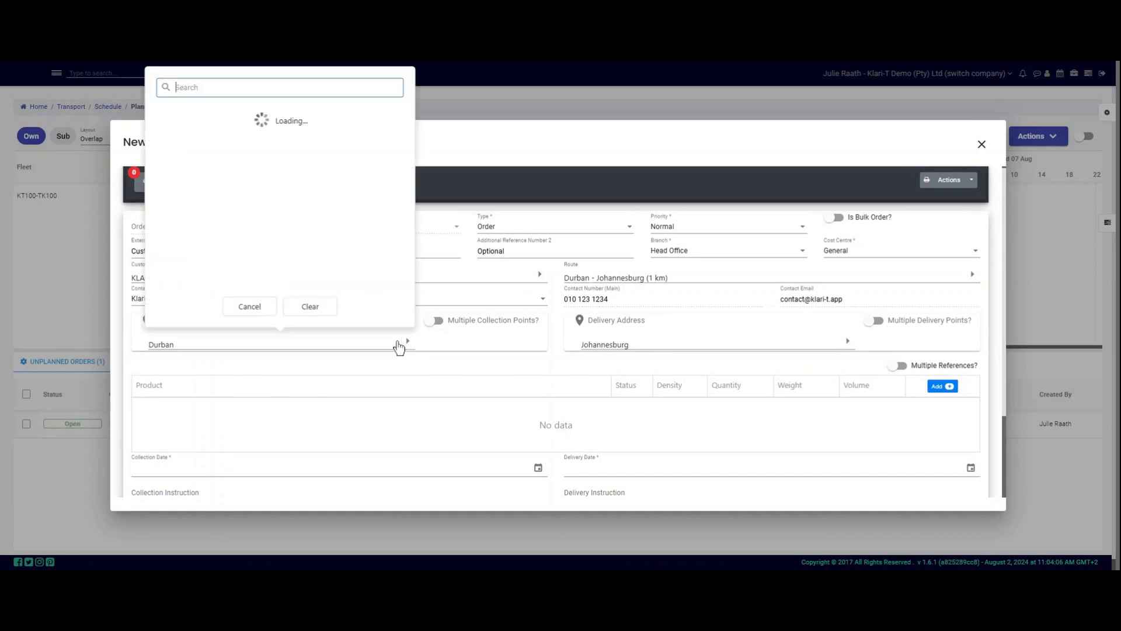
{"action": "type", "text": "durban"}
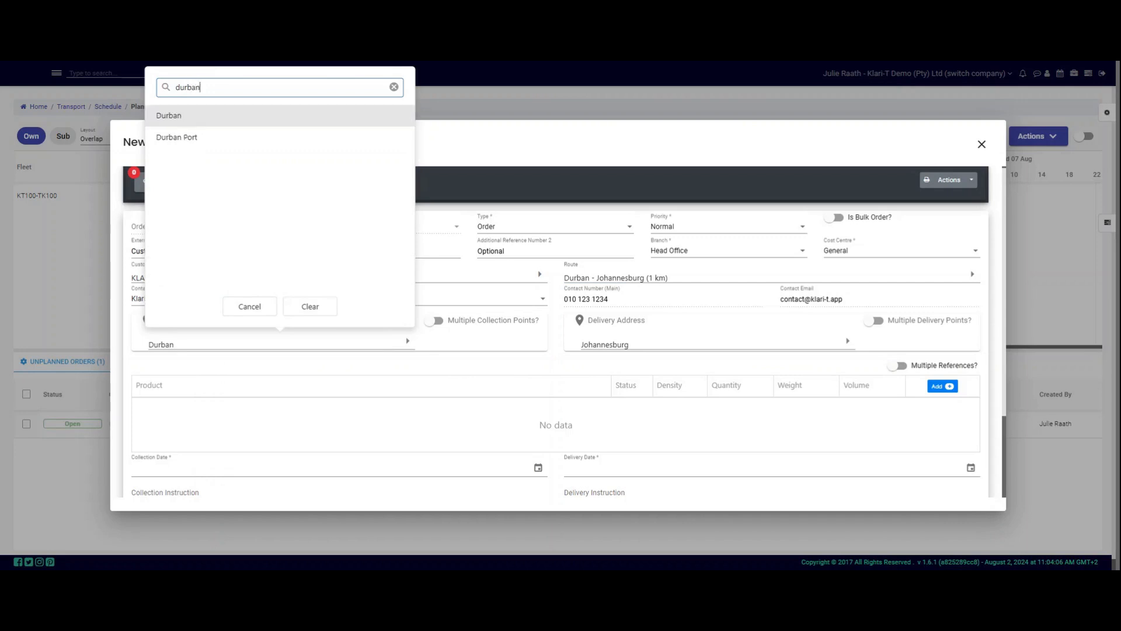
{"action": "left_click", "coordinate": [192, 140]}
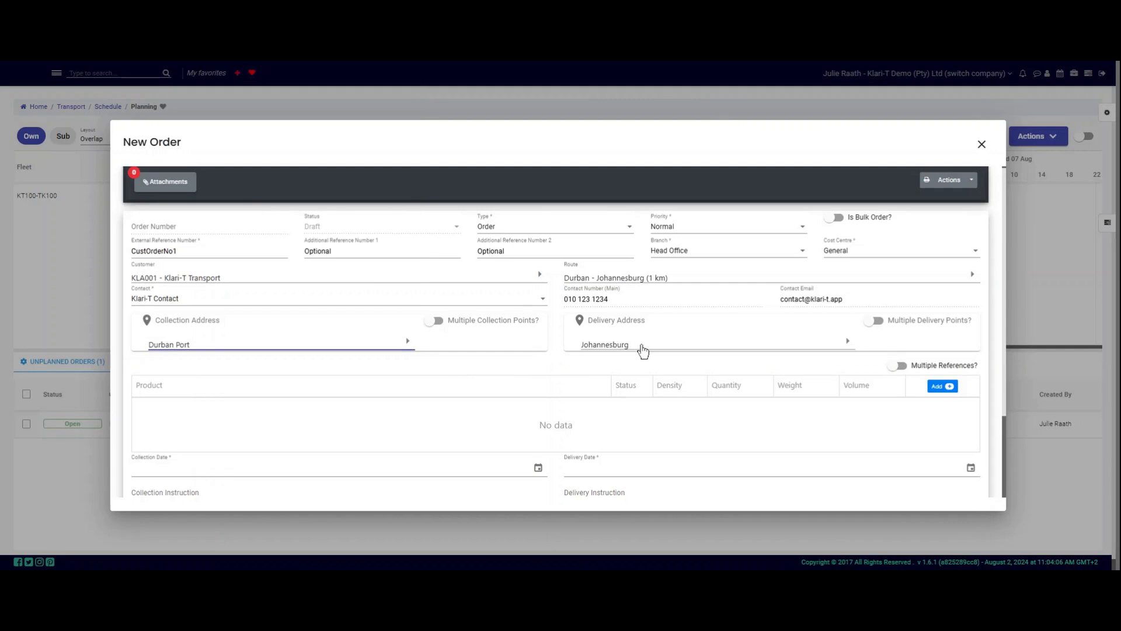
{"action": "left_click", "coordinate": [432, 323]}
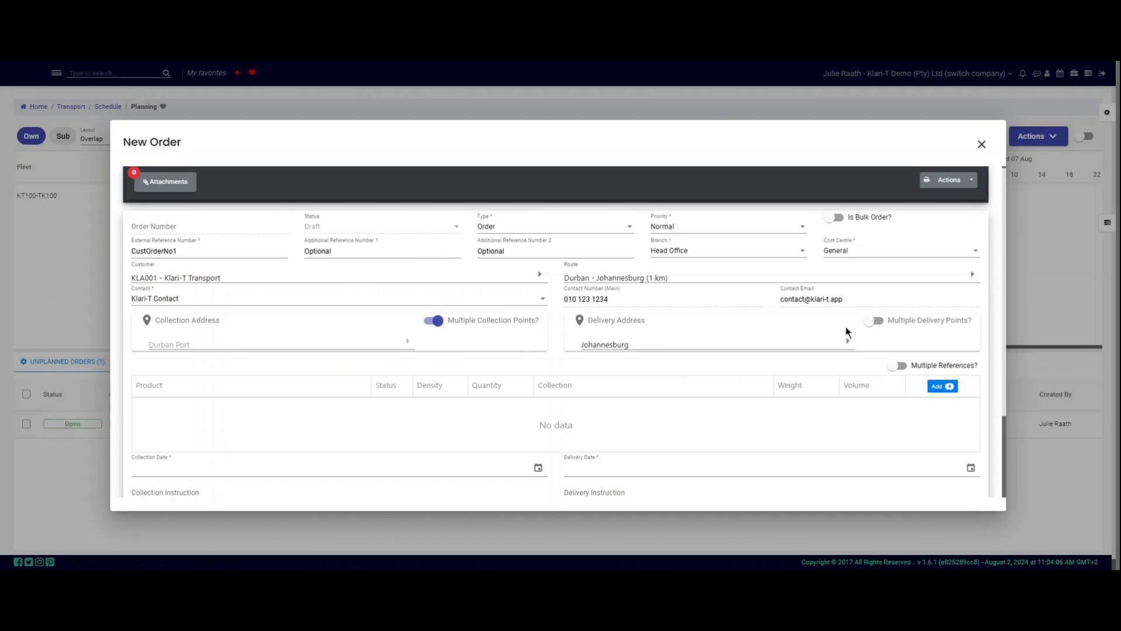
{"action": "left_click", "coordinate": [871, 322]}
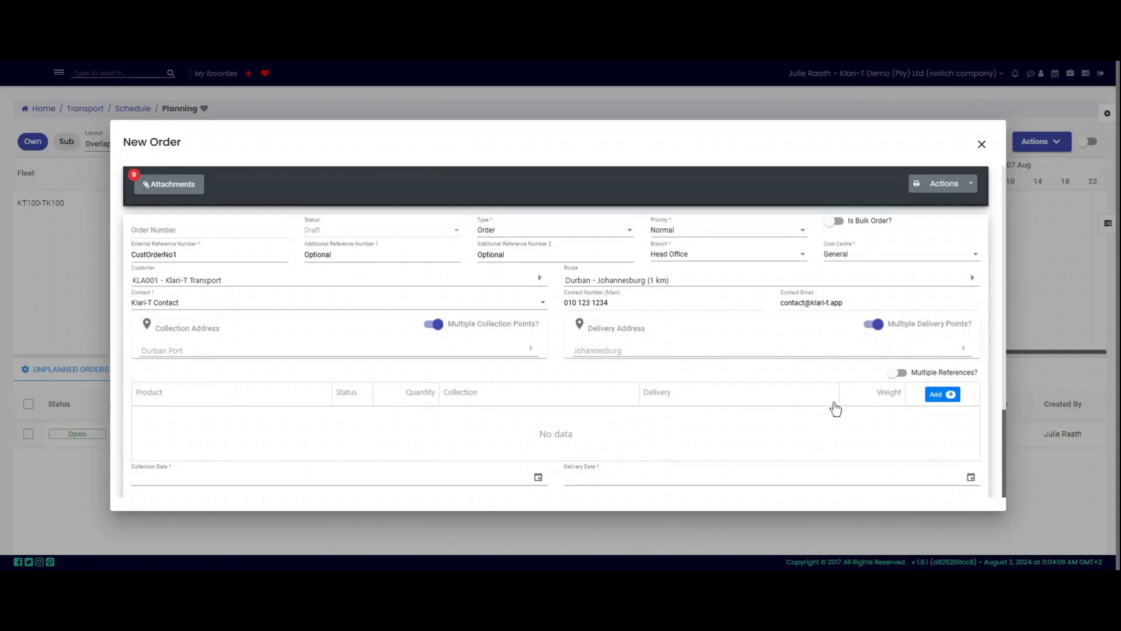
Step: Add an order line for PRD000027-Crate with quantity 2
{"action": "left_click", "coordinate": [941, 395]}
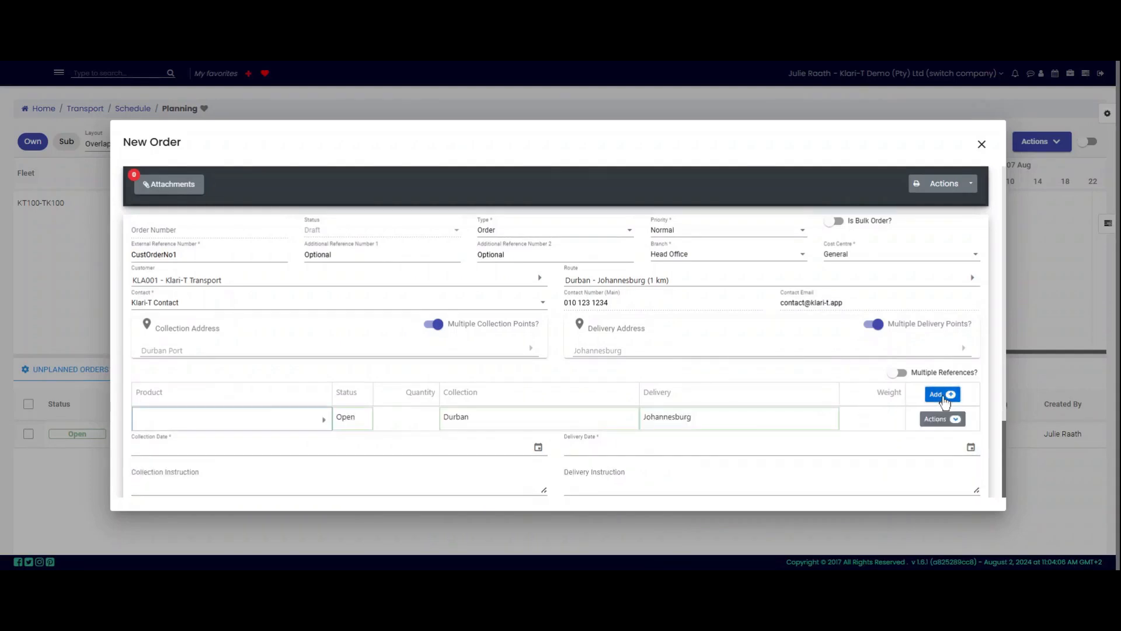
{"action": "left_click", "coordinate": [323, 431]}
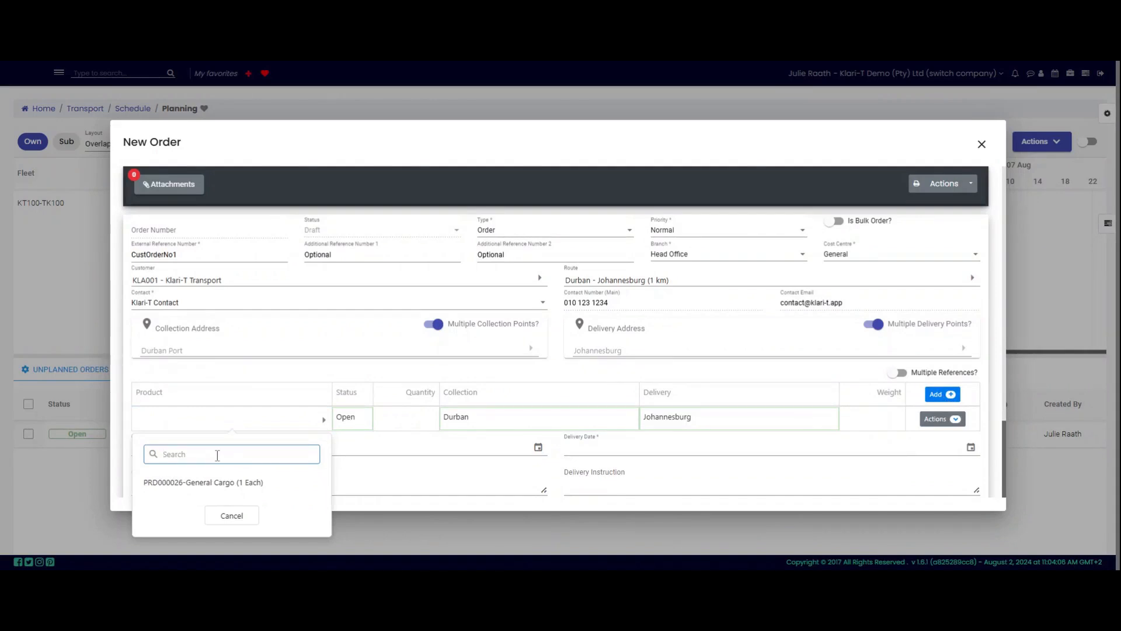
{"action": "type", "text": "27"}
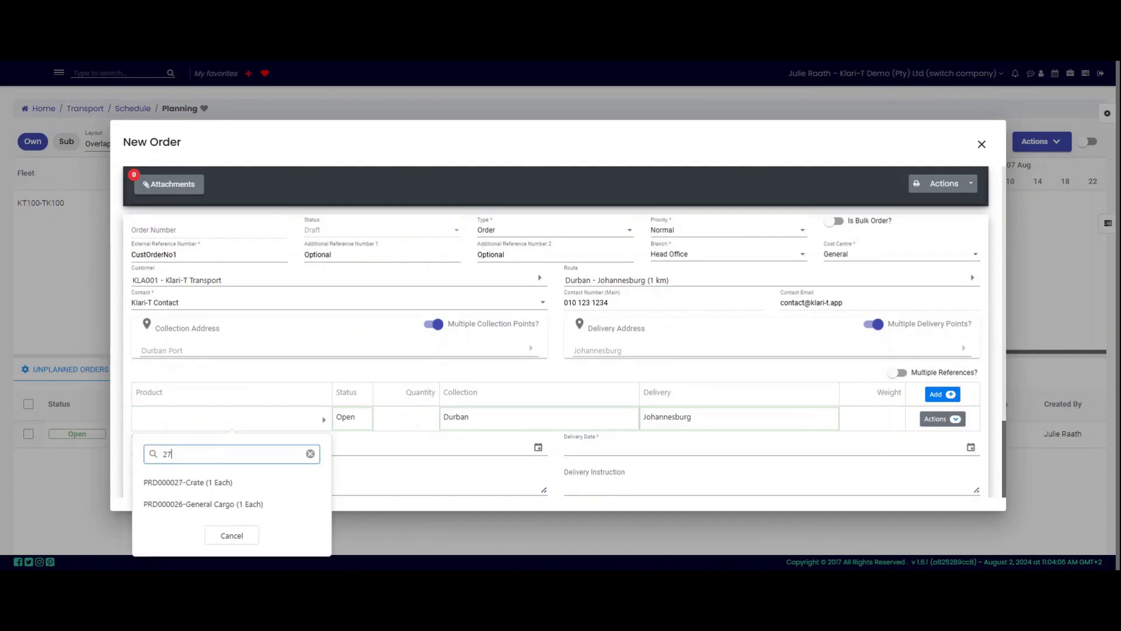
{"action": "left_click", "coordinate": [202, 487]}
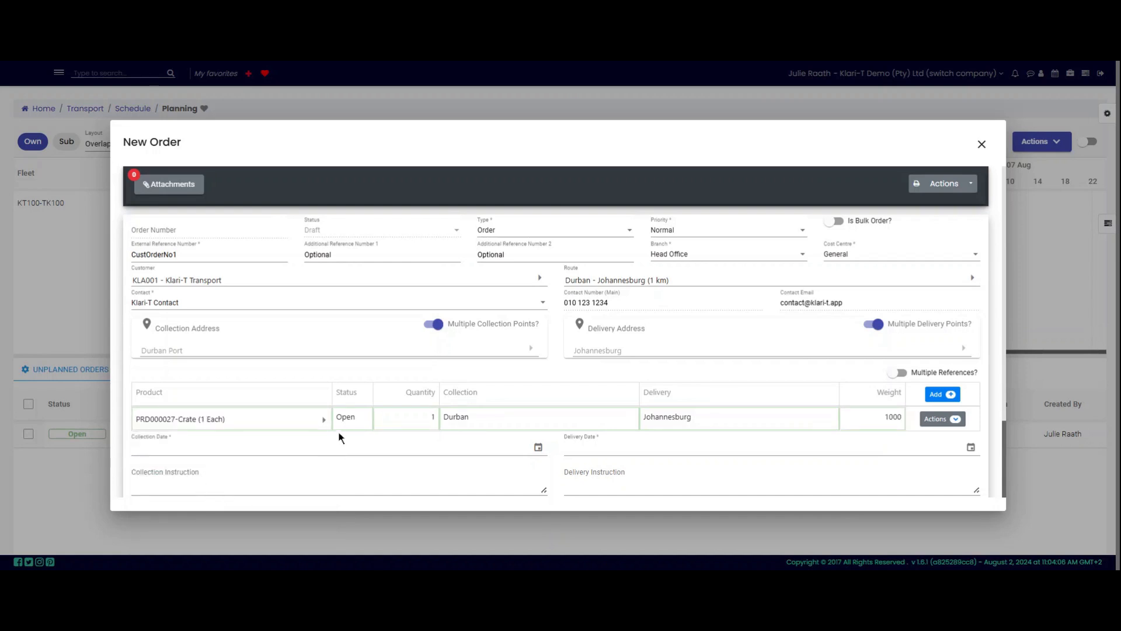
{"action": "left_click", "coordinate": [435, 419]}
{"action": "type", "text": "2"}
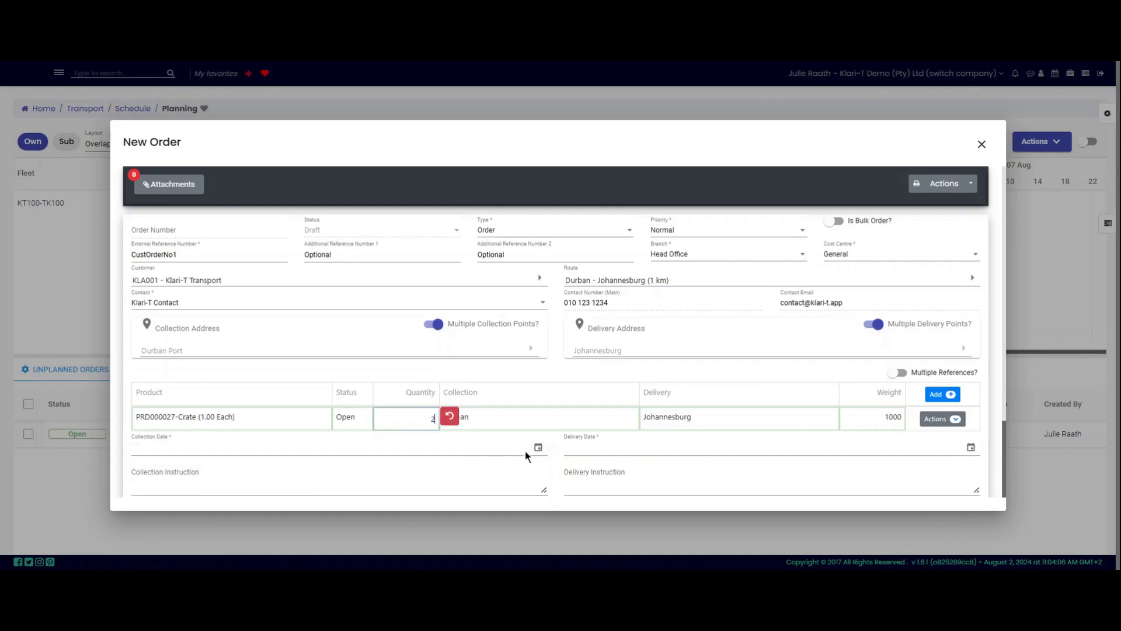
{"action": "left_click", "coordinate": [560, 416]}
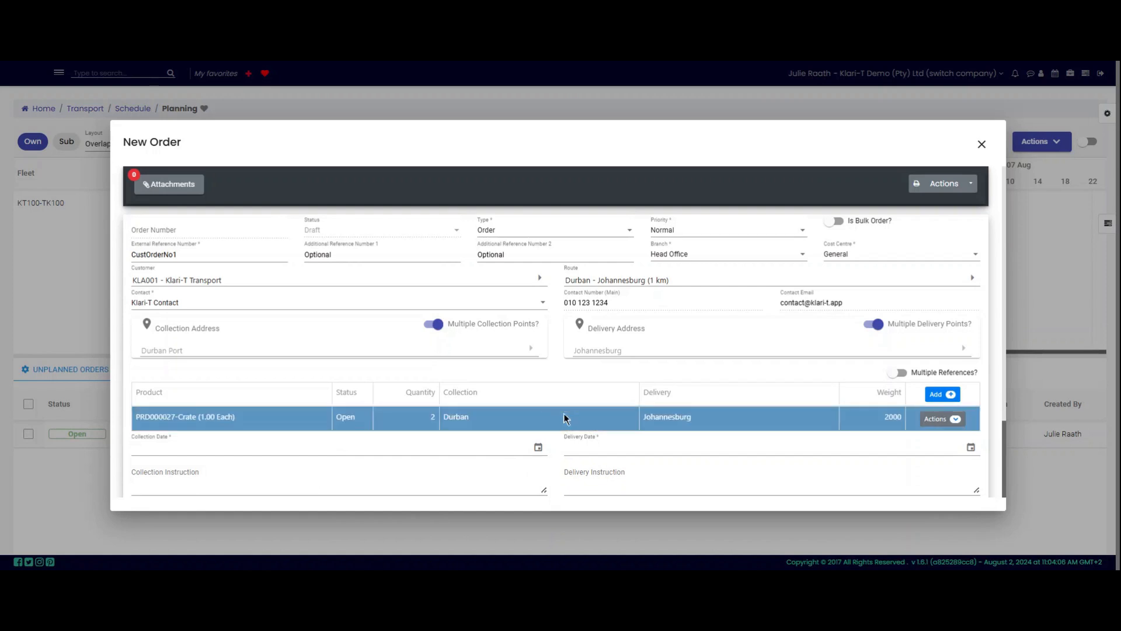
Step: Set the crate line's delivery to JHB Depot and its weight to 2500
{"action": "left_click", "coordinate": [780, 419]}
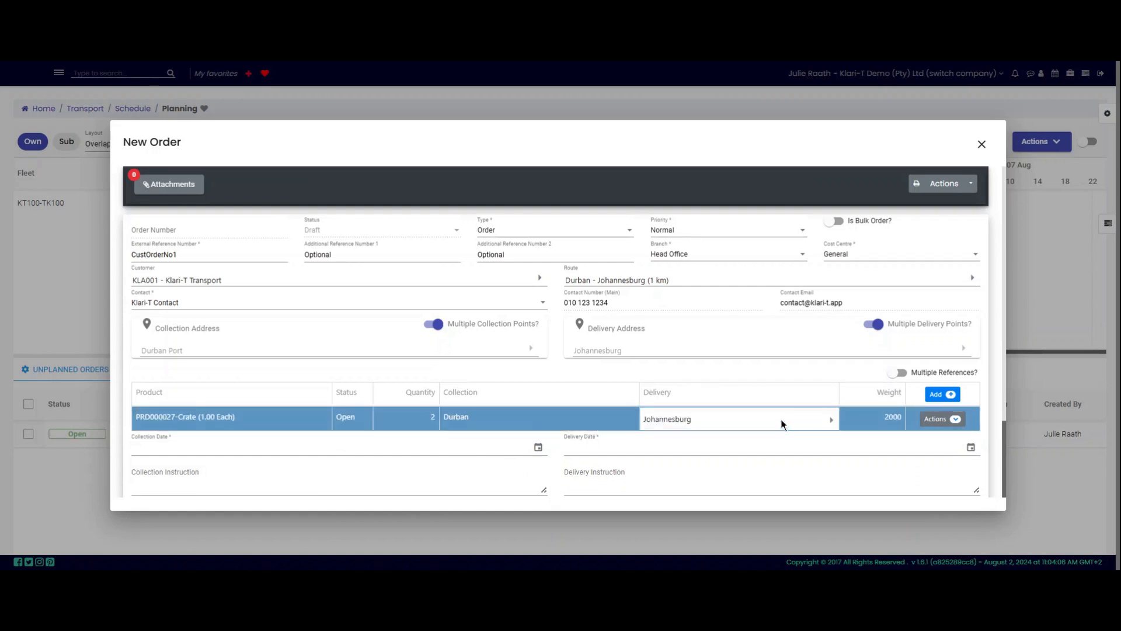
{"action": "left_click", "coordinate": [824, 420]}
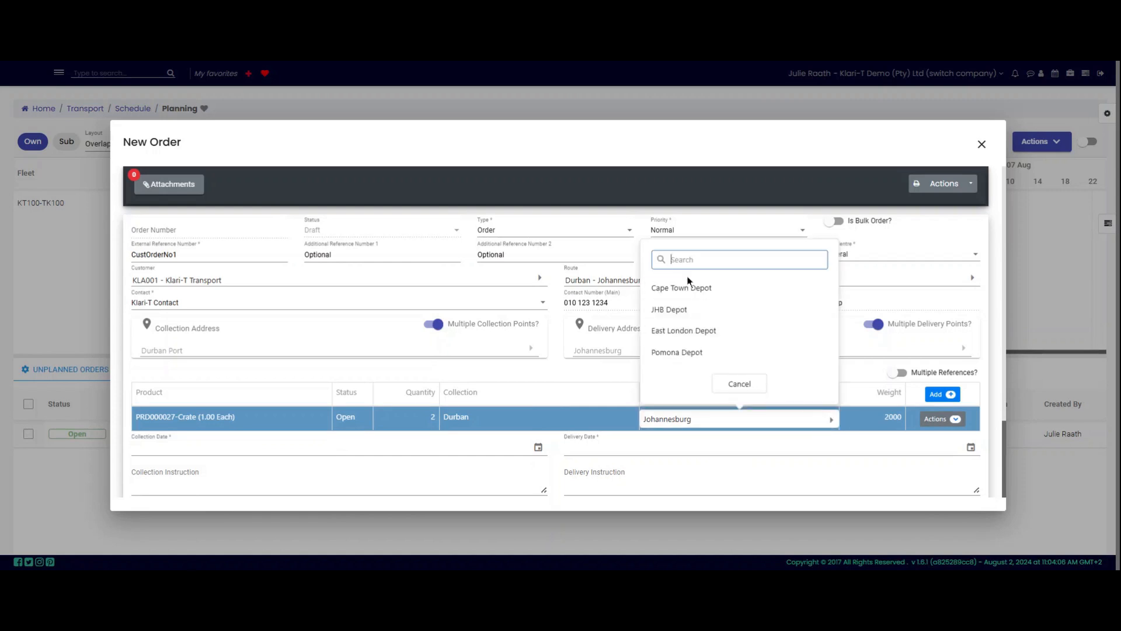
{"action": "left_click", "coordinate": [694, 311]}
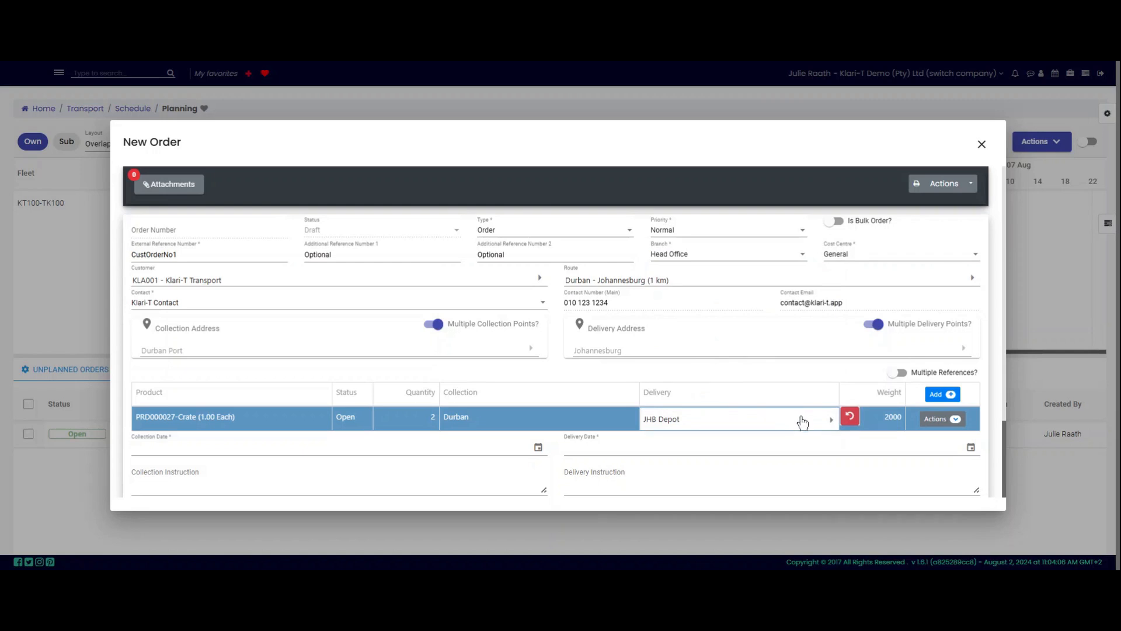
{"action": "left_click", "coordinate": [891, 420]}
{"action": "left_click_drag", "start_coordinate": [891, 419], "coordinate": [905, 424]}
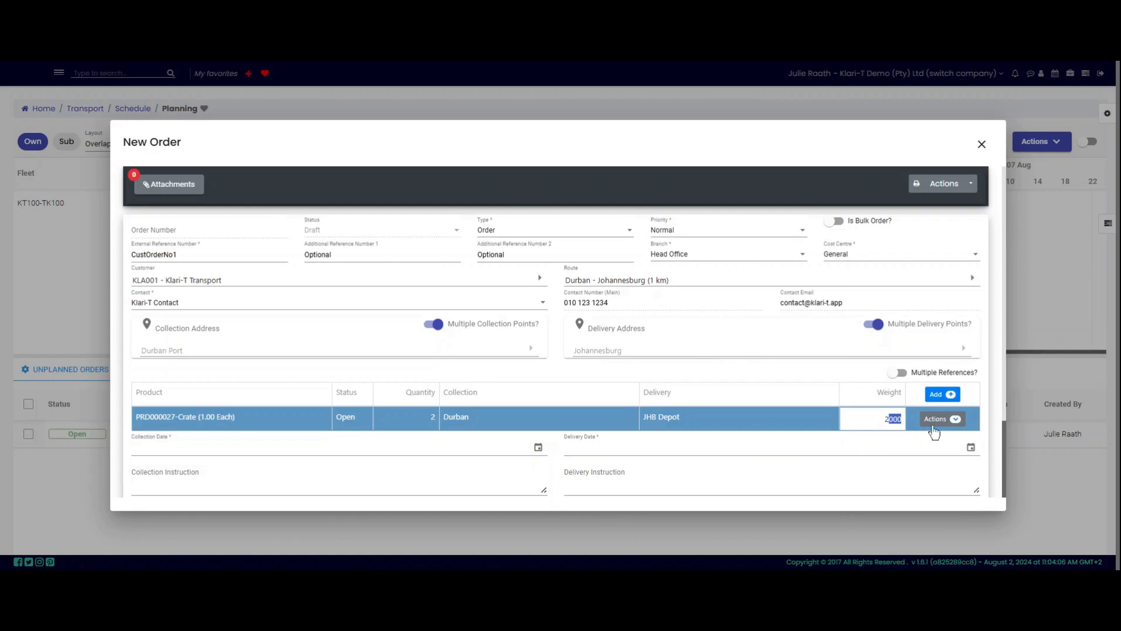
{"action": "type", "text": "500"}
{"action": "left_click", "coordinate": [773, 416]}
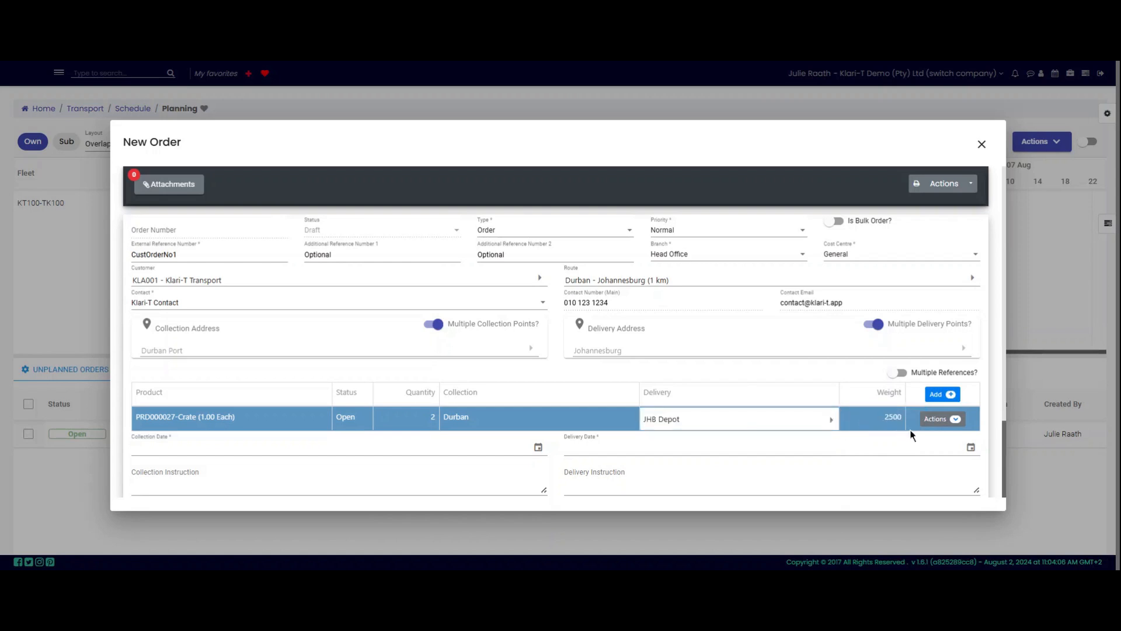
{"action": "left_click", "coordinate": [955, 421]}
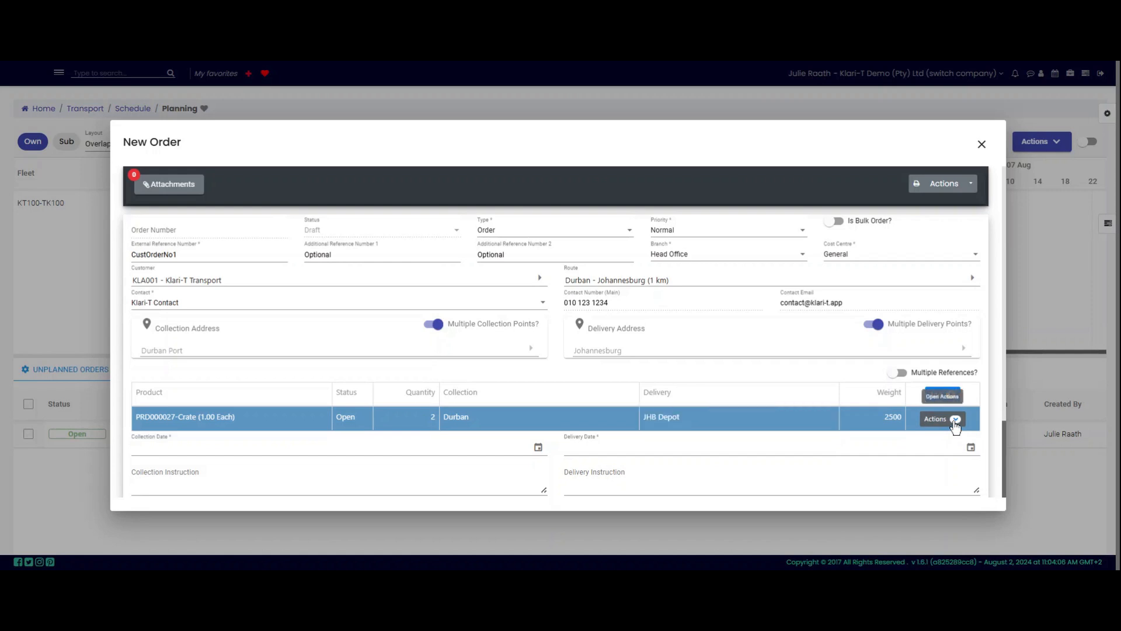
{"action": "left_click", "coordinate": [956, 419]}
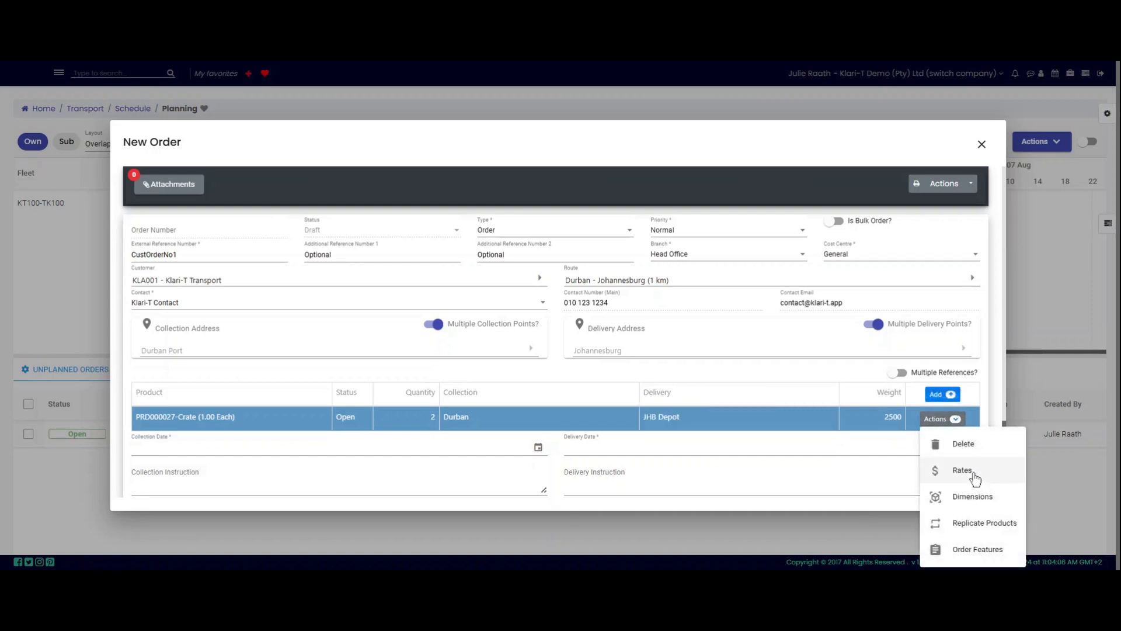
{"action": "left_click", "coordinate": [972, 498]}
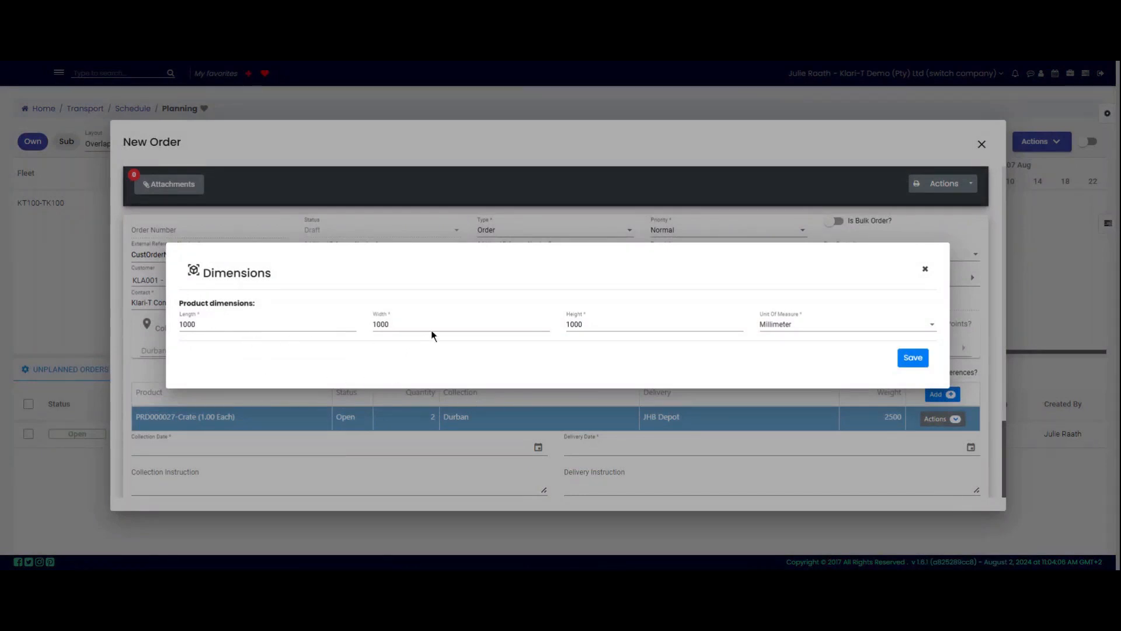
Step: Change the crate's height to 1500, keep millimetres as unit, and save the dimensions
{"action": "left_click", "coordinate": [598, 326]}
{"action": "key", "text": "BackSpace"}
{"action": "key", "text": "BackSpace"}
{"action": "key", "text": "BackSpace"}
{"action": "type", "text": "500"}
{"action": "left_click", "coordinate": [816, 330]}
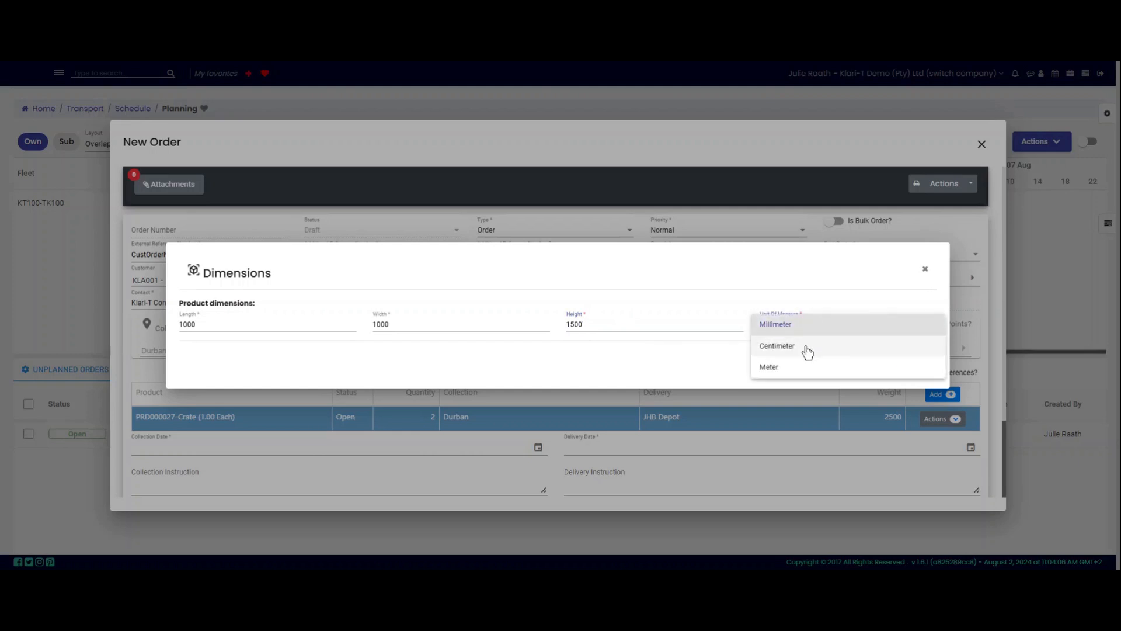
{"action": "left_click", "coordinate": [822, 300]}
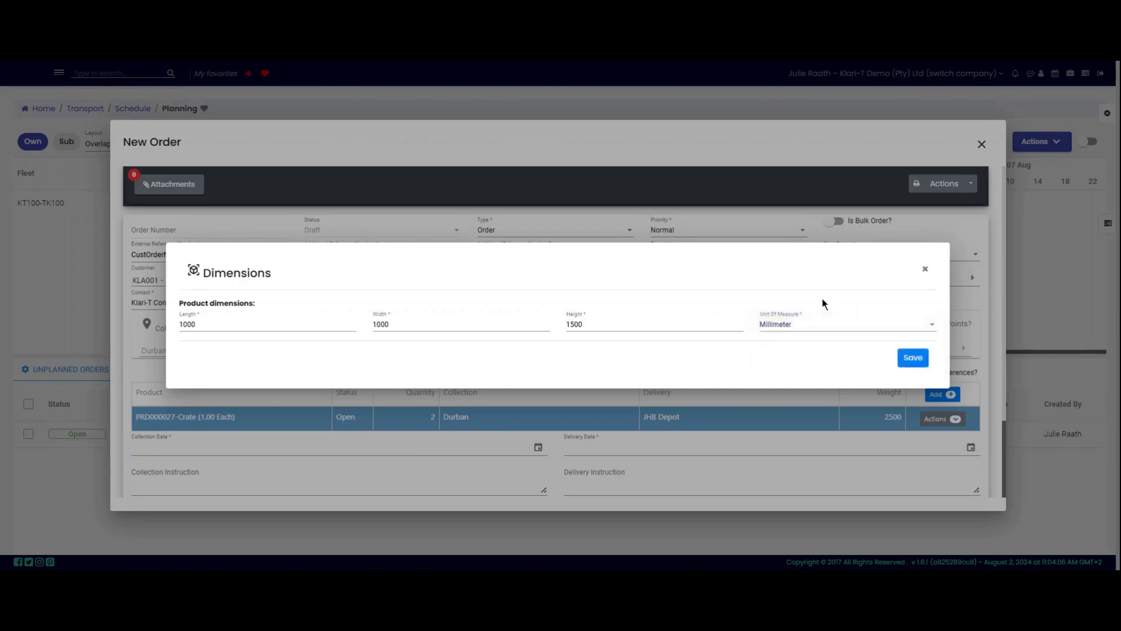
{"action": "left_click", "coordinate": [914, 358]}
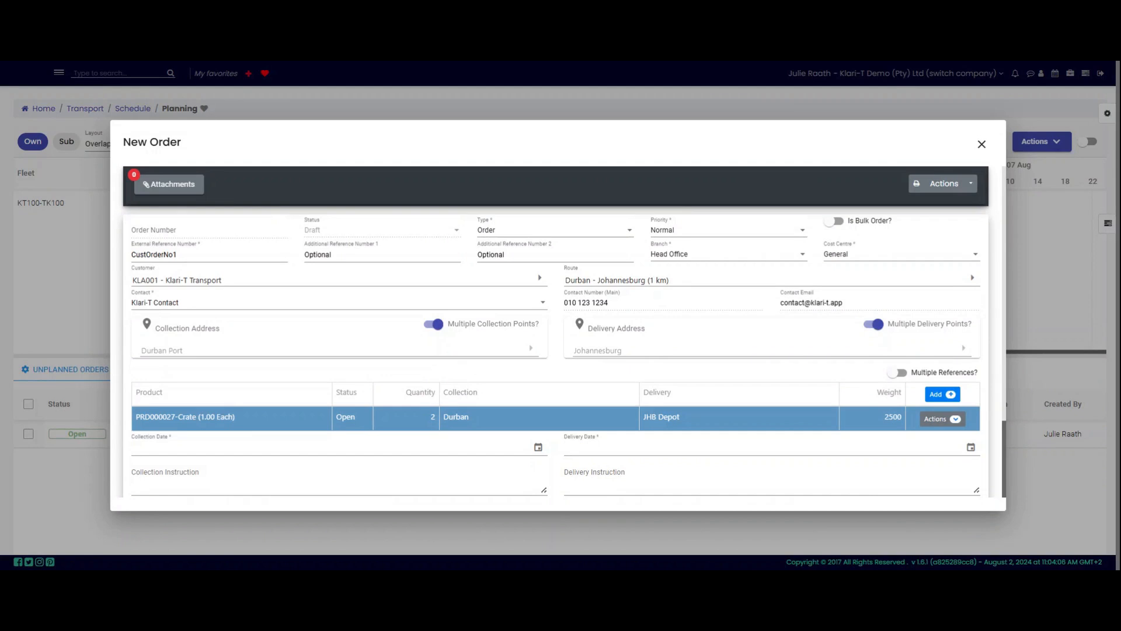
Step: Insert a second line for PRD000026-General Cargo, quantity 1, weight 1000, Durban to Johannesburg
{"action": "left_click", "coordinate": [950, 396]}
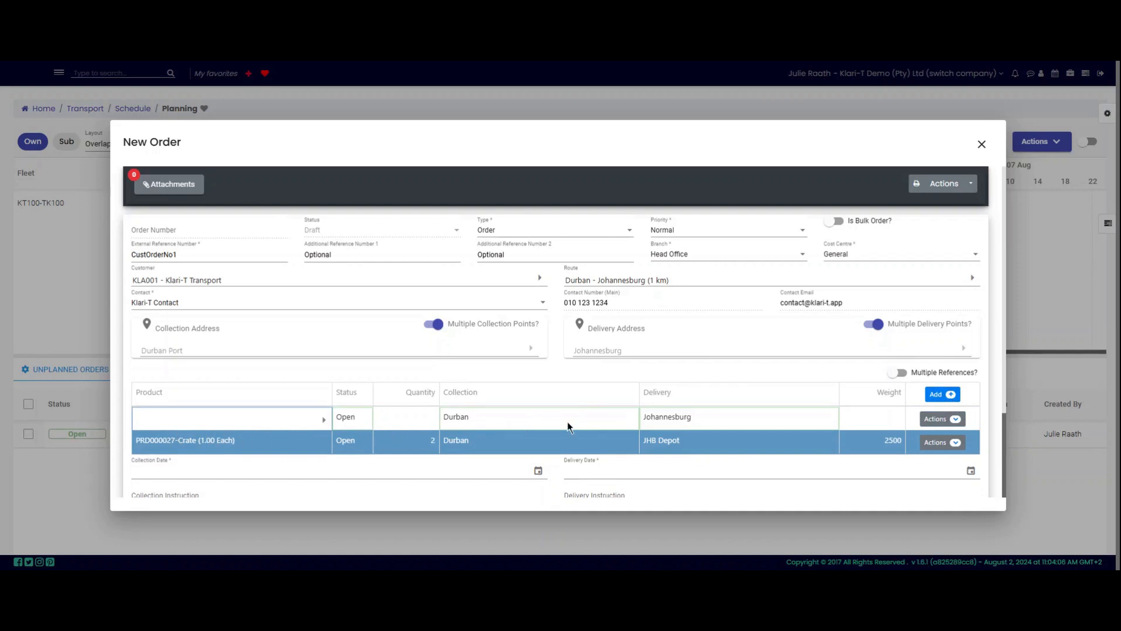
{"action": "left_click", "coordinate": [316, 424]}
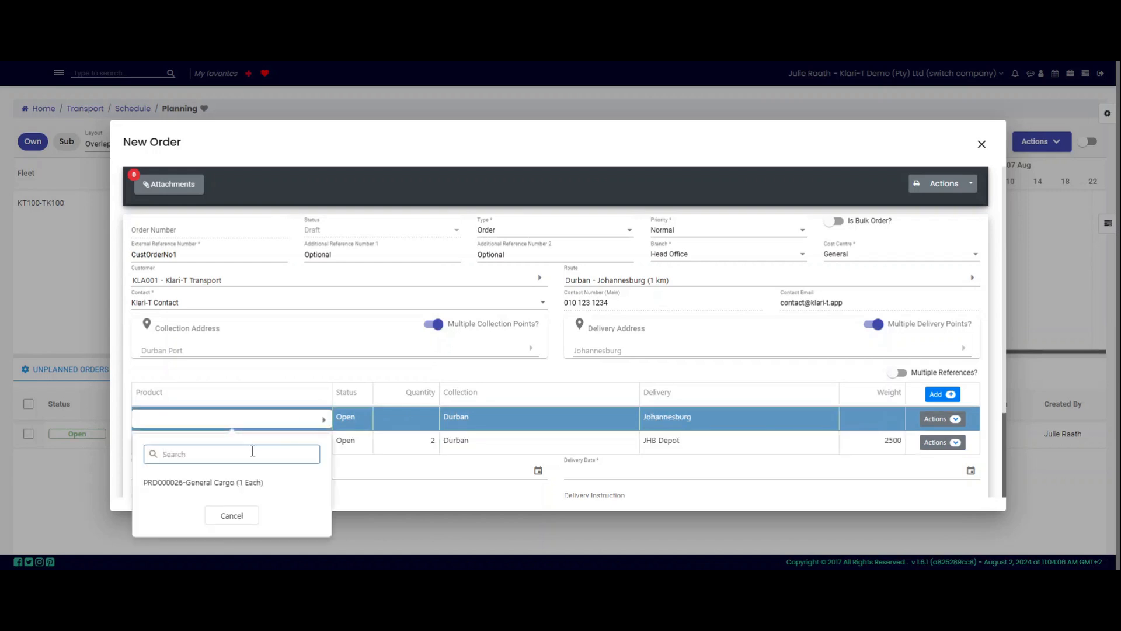
{"action": "left_click", "coordinate": [251, 489]}
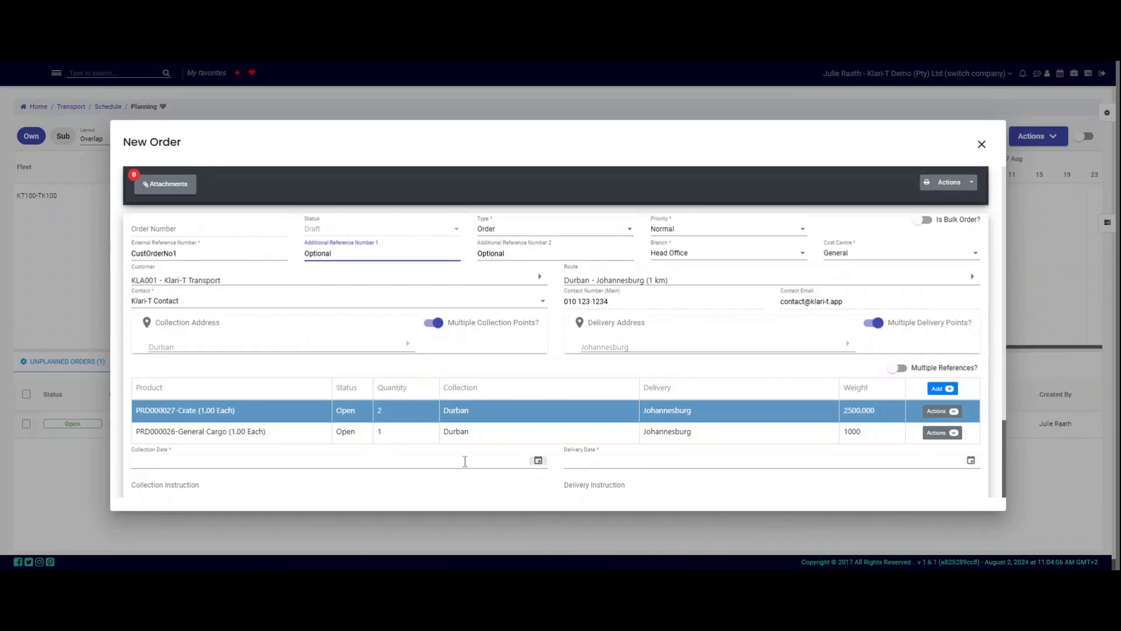
{"action": "scroll", "coordinate": [464, 461], "scroll_direction": "down", "scroll_amount": 2}
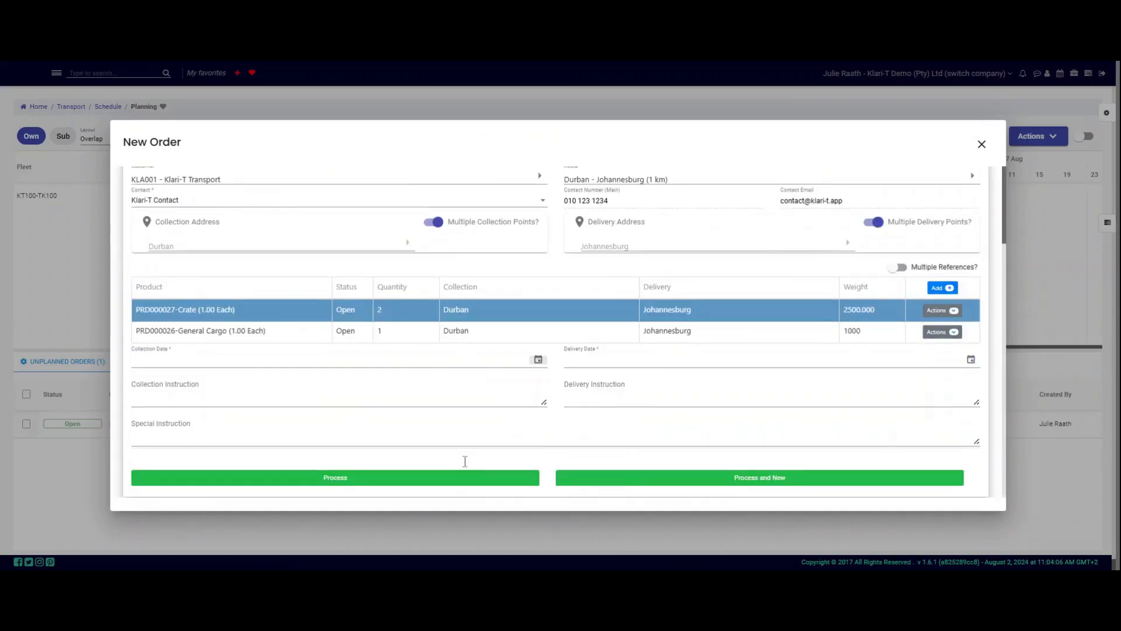
Step: Set the collection date to 05-08-2024 at 12:20
{"action": "left_click", "coordinate": [538, 359]}
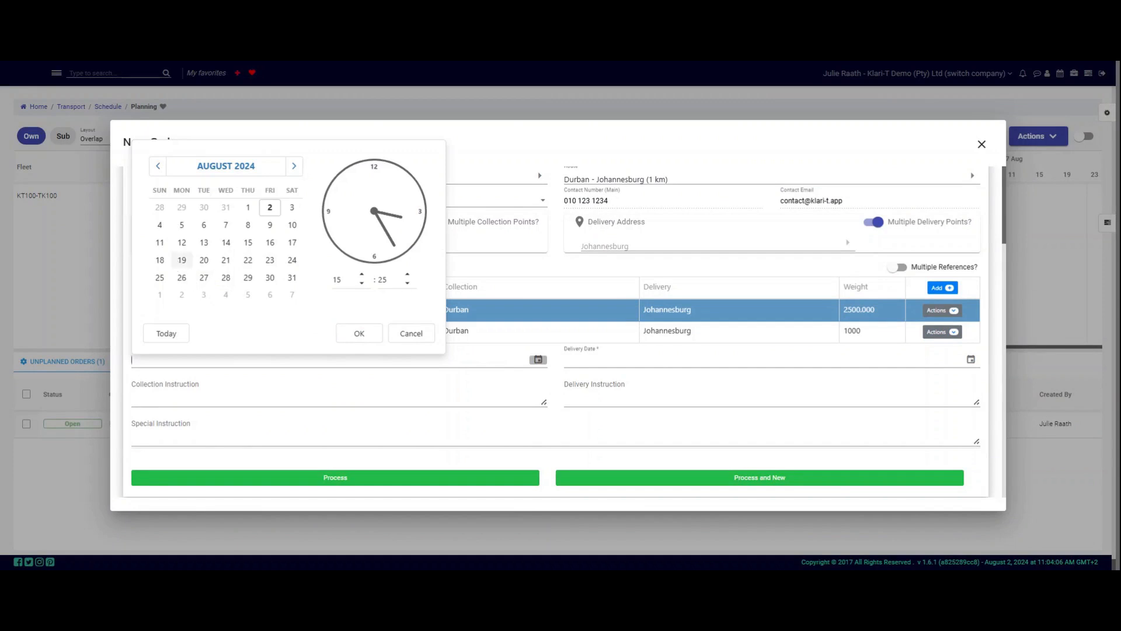
{"action": "left_click", "coordinate": [181, 226]}
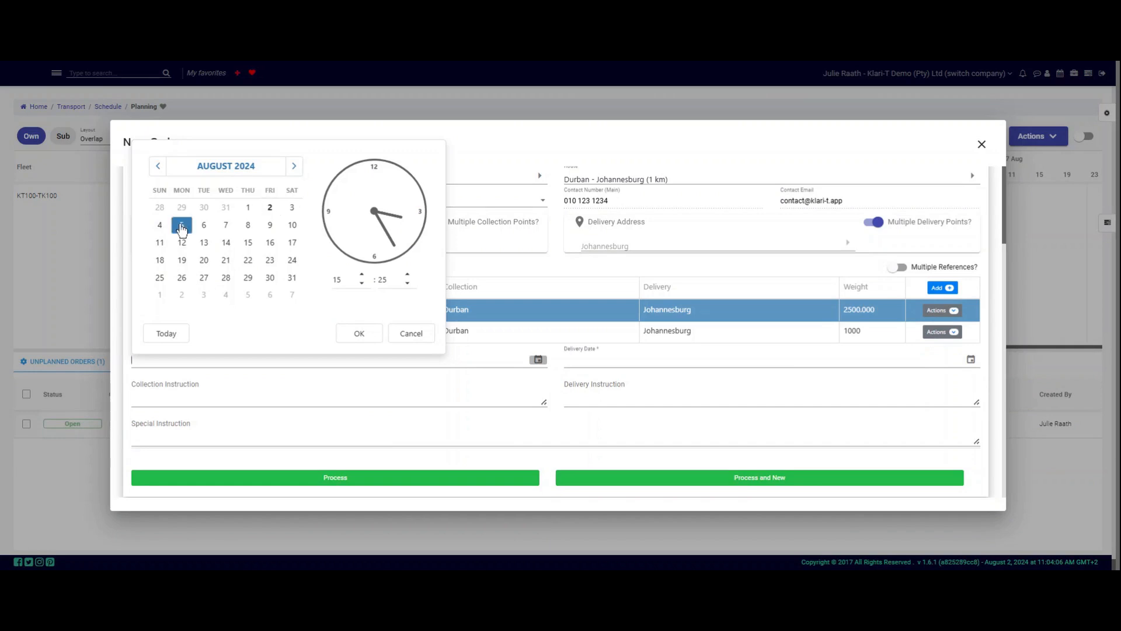
{"action": "left_click", "coordinate": [362, 285]}
{"action": "left_click", "coordinate": [363, 285]}
{"action": "left_click", "coordinate": [362, 284]}
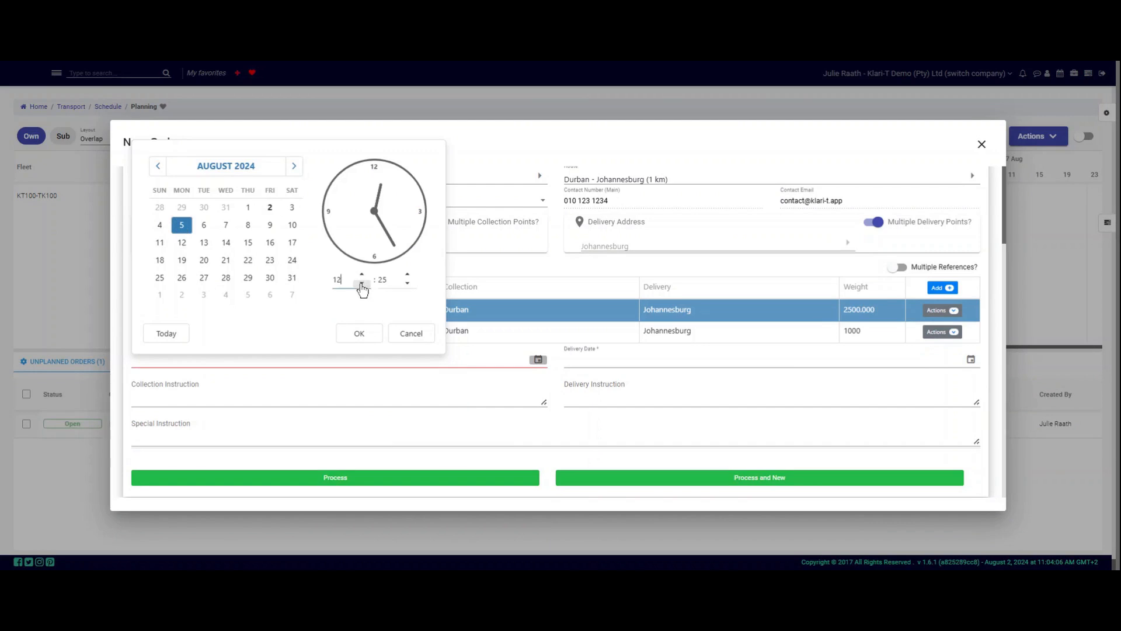
{"action": "left_click", "coordinate": [409, 284]}
{"action": "left_click", "coordinate": [408, 283]}
{"action": "left_click", "coordinate": [408, 284]}
{"action": "left_click", "coordinate": [408, 283]}
{"action": "left_click", "coordinate": [408, 283]}
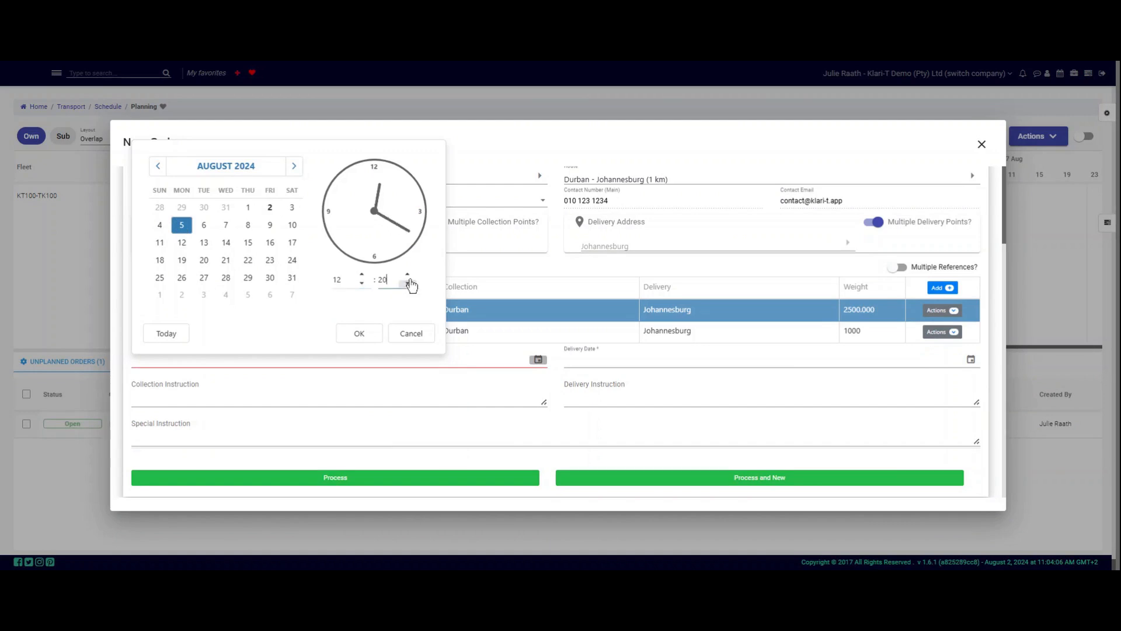
{"action": "left_click", "coordinate": [361, 335]}
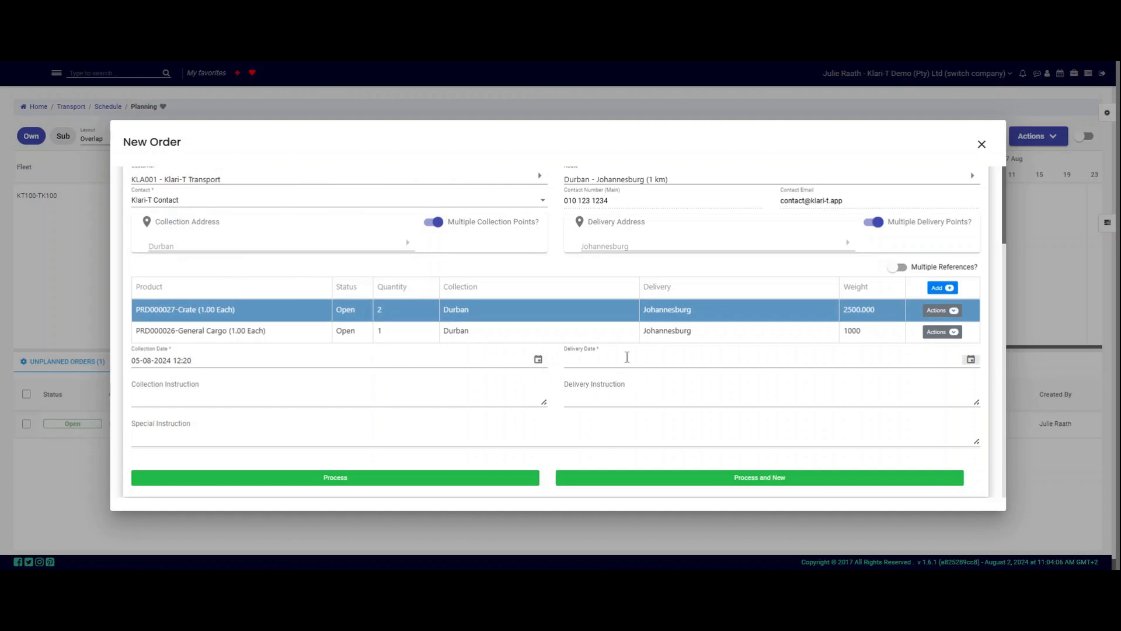
Step: Set the delivery date to 07-08-2024 at 12:00
{"action": "left_click", "coordinate": [971, 360]}
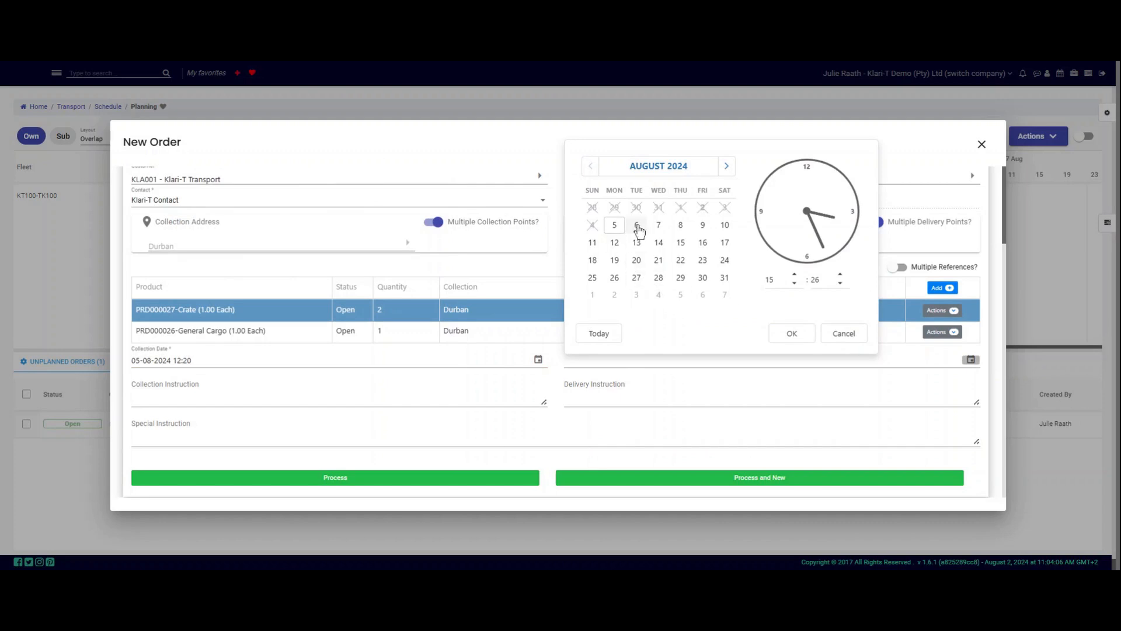
{"action": "left_click", "coordinate": [658, 226]}
{"action": "left_click", "coordinate": [794, 283]}
{"action": "left_click", "coordinate": [795, 283]}
{"action": "left_click", "coordinate": [794, 284]}
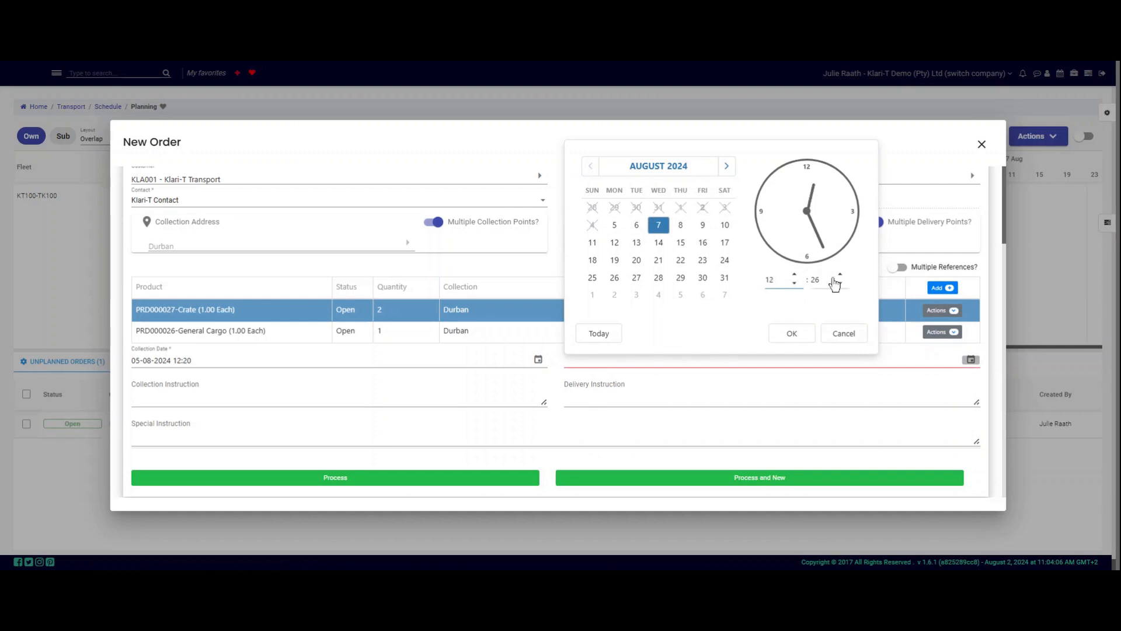
{"action": "key", "text": "Tab"}
{"action": "type", "text": "00"}
{"action": "left_click", "coordinate": [796, 337]}
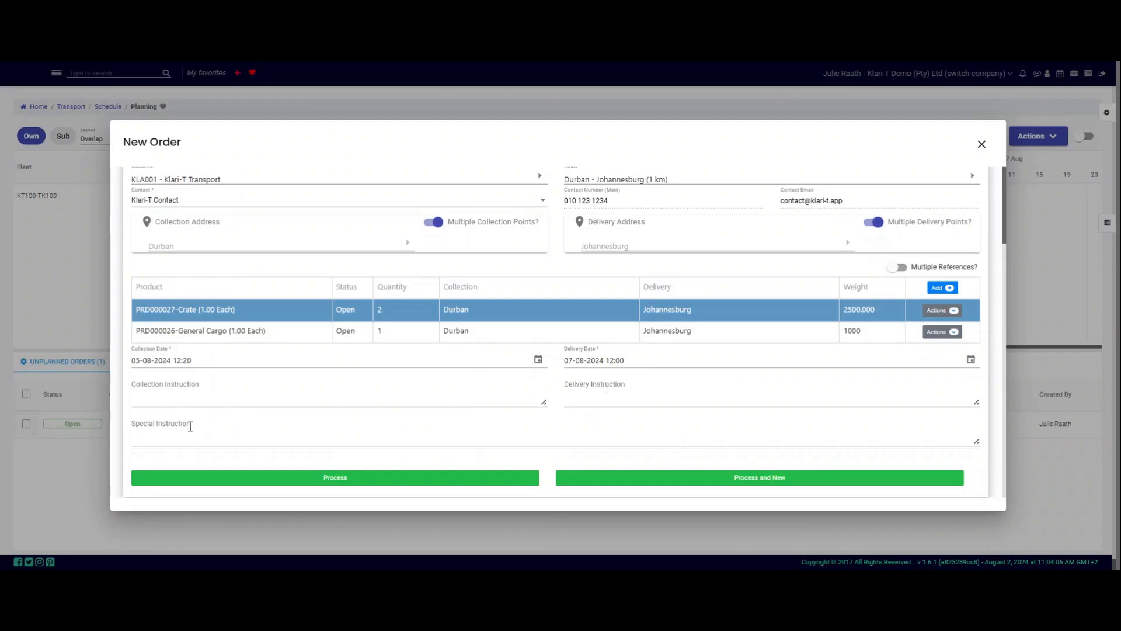
Step: Enter 'This is a collection instruction', 'This is a delivery instruction' and 'This is special instructions'
{"action": "left_click", "coordinate": [188, 396]}
{"action": "type", "text": "T"}
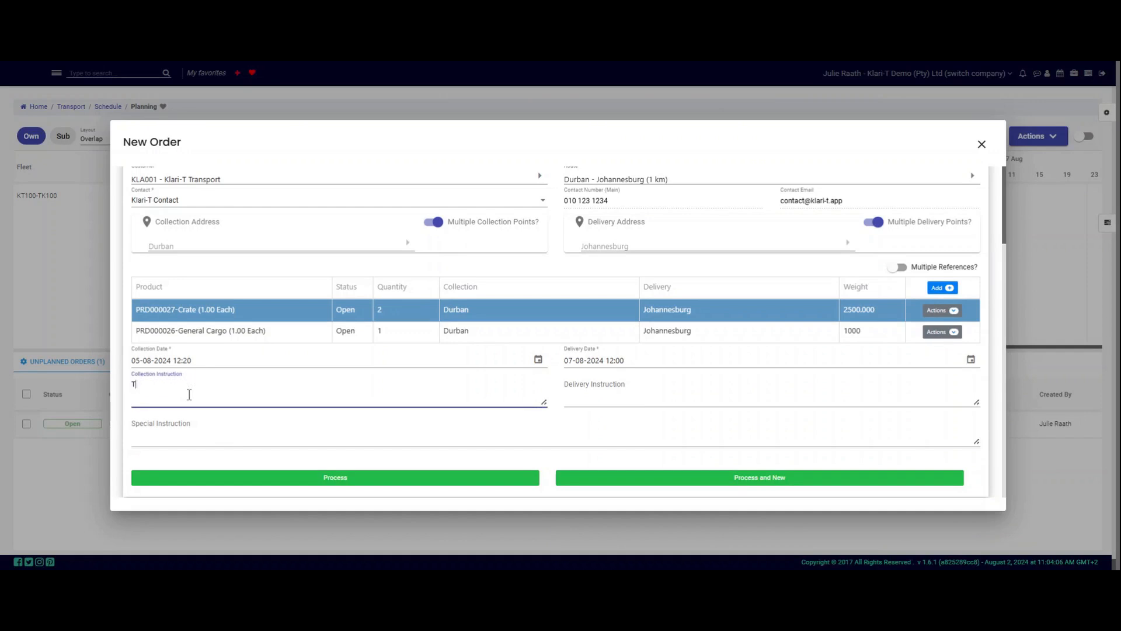
{"action": "type", "text": "his is a collection instrus"}
{"action": "key", "text": "BackSpace"}
{"action": "type", "text": "ction"}
{"action": "key", "text": "Tab"}
{"action": "type", "text": "This is a delivery instruction"}
{"action": "key", "text": "Tab"}
{"action": "type", "text": "This is special instructions"}
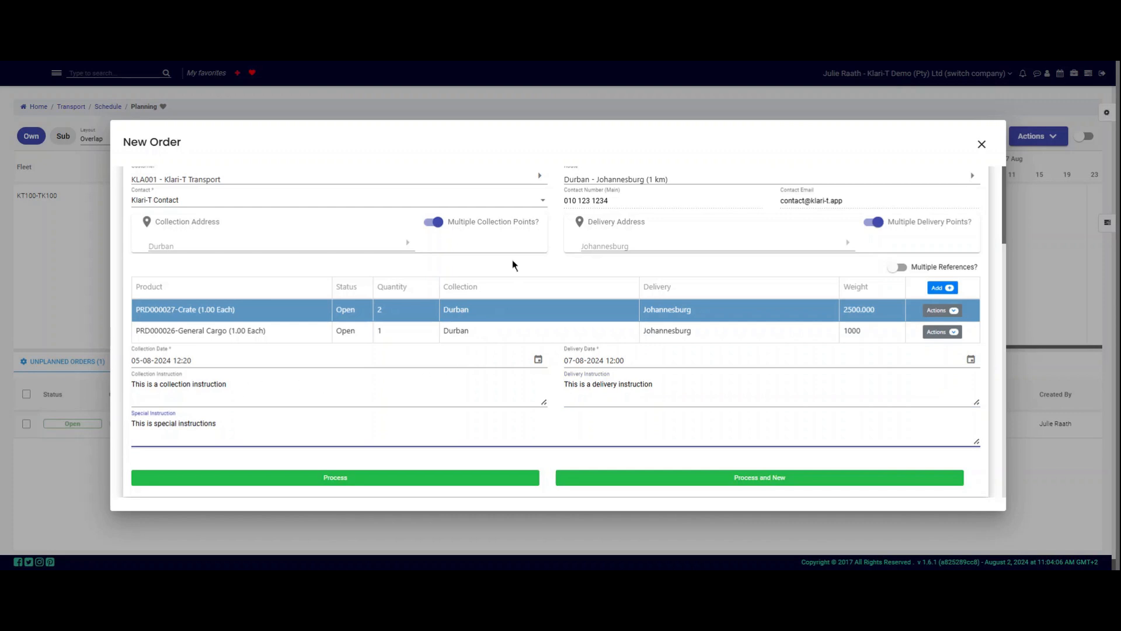
{"action": "left_click", "coordinate": [540, 62]}
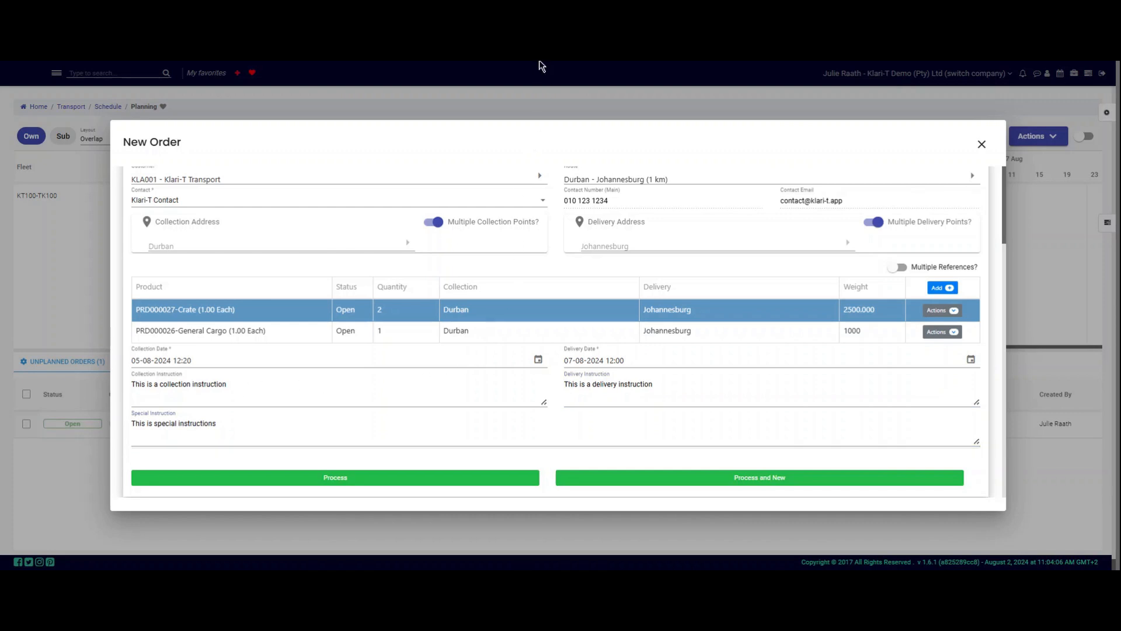
{"action": "left_click", "coordinate": [541, 62]}
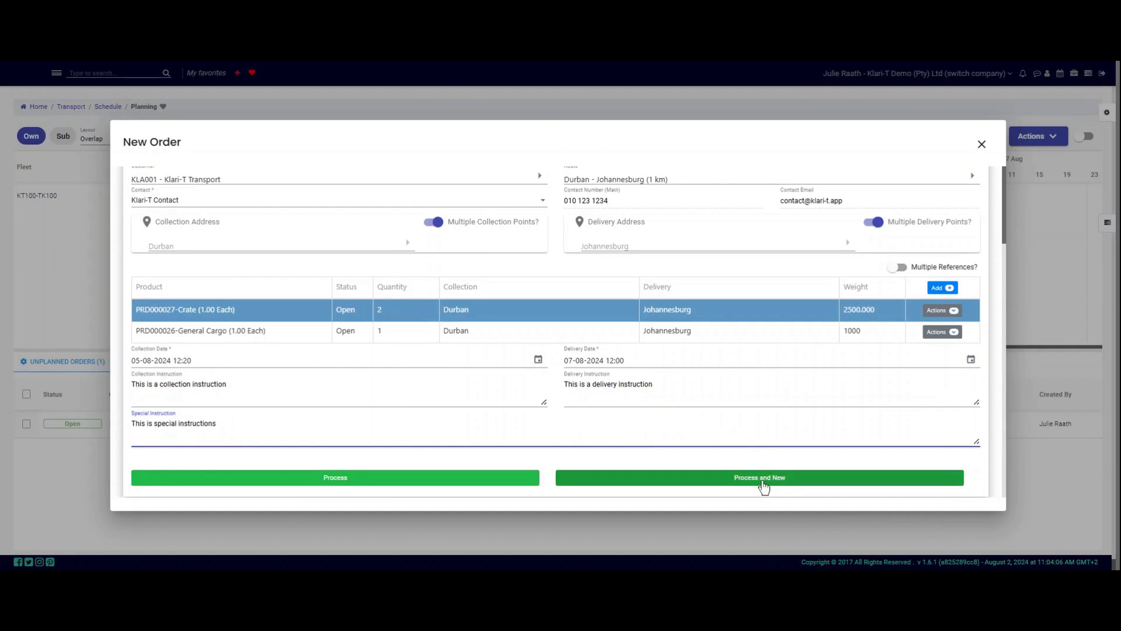
Step: Process the new order, then view the details of order ORD000002
{"action": "left_click", "coordinate": [346, 484]}
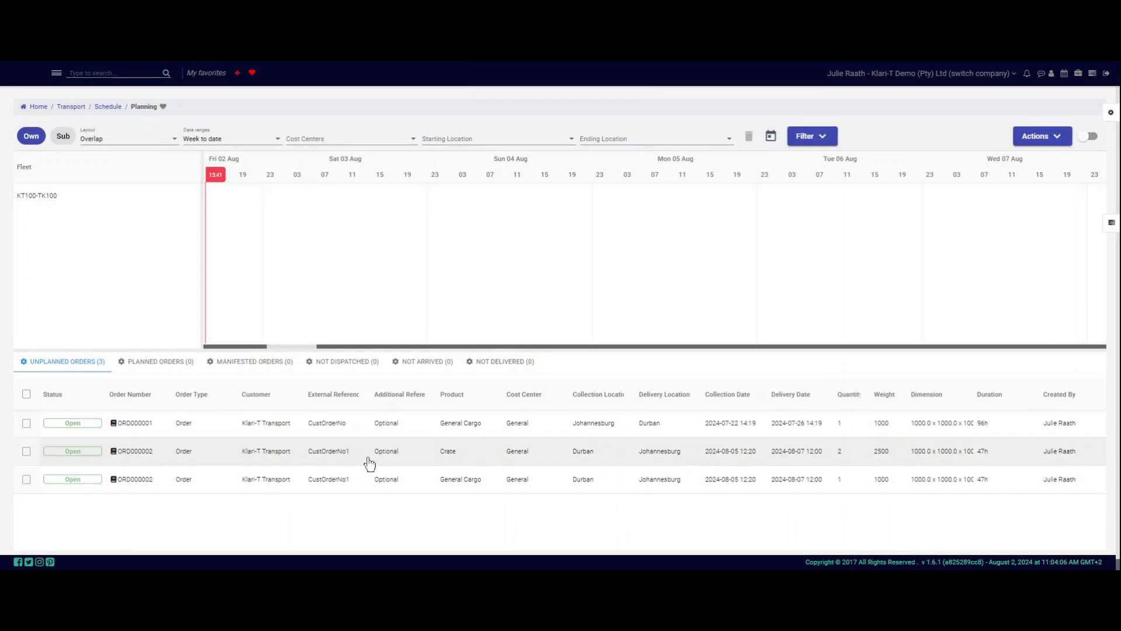
{"action": "right_click", "coordinate": [370, 465]}
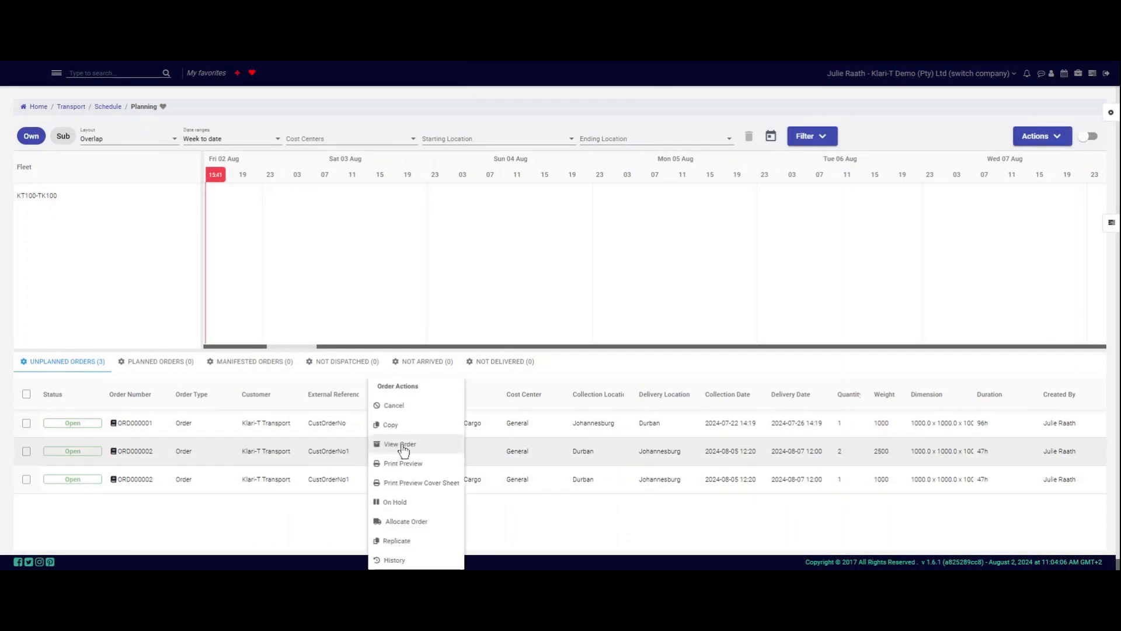
{"action": "left_click", "coordinate": [403, 446]}
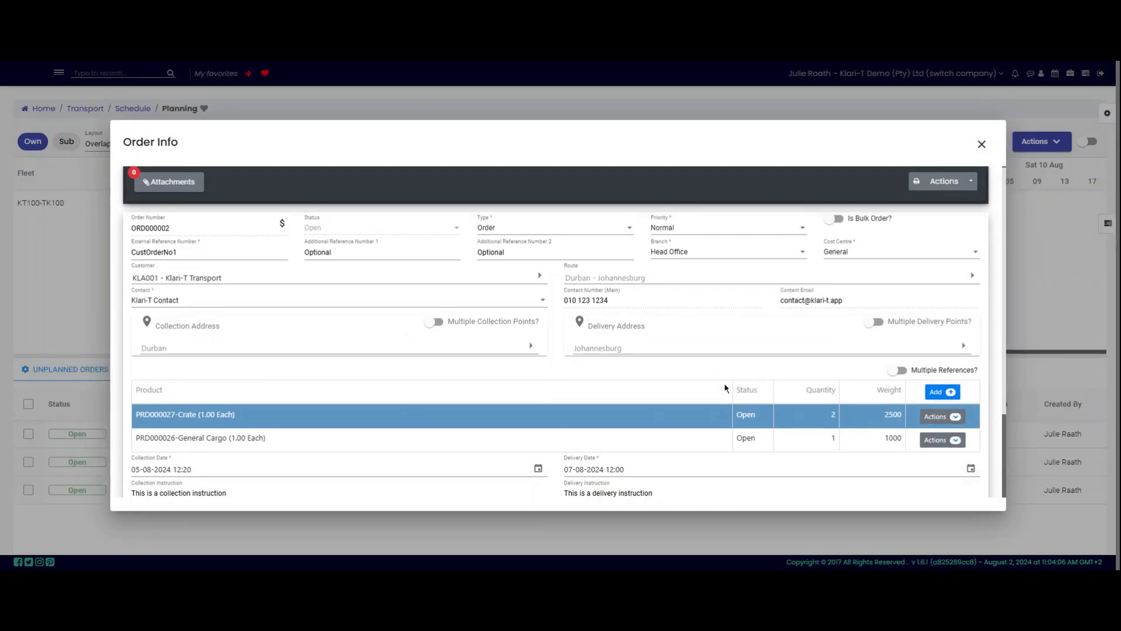
{"action": "left_click", "coordinate": [957, 417]}
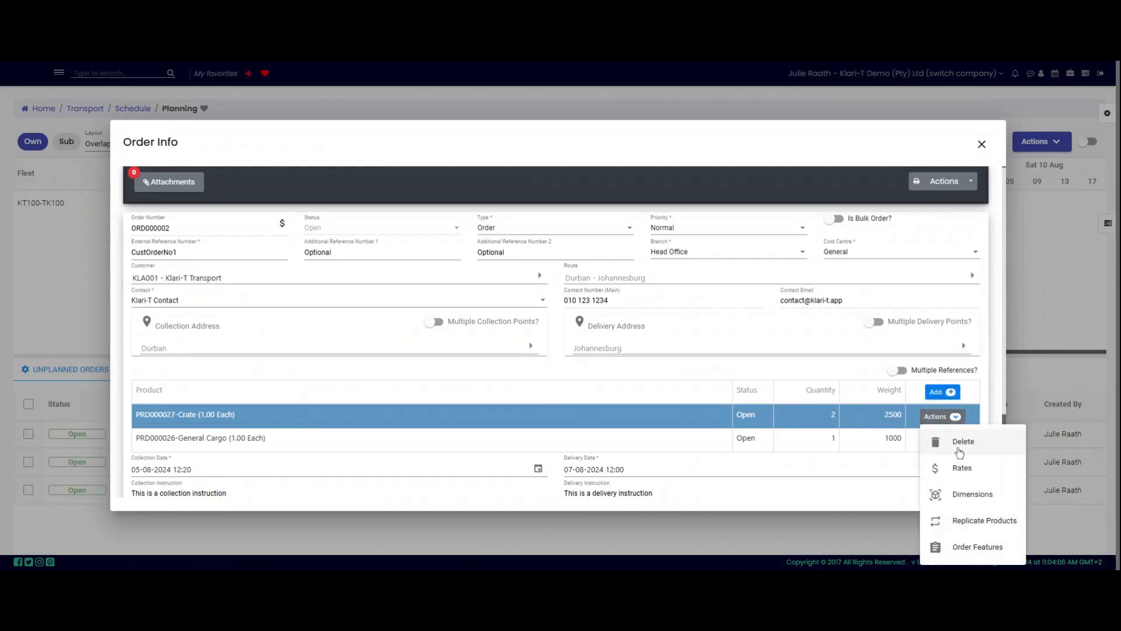
Step: Change the crate's customer fixed rate to 5,500.00 per trip and save it
{"action": "left_click", "coordinate": [960, 469]}
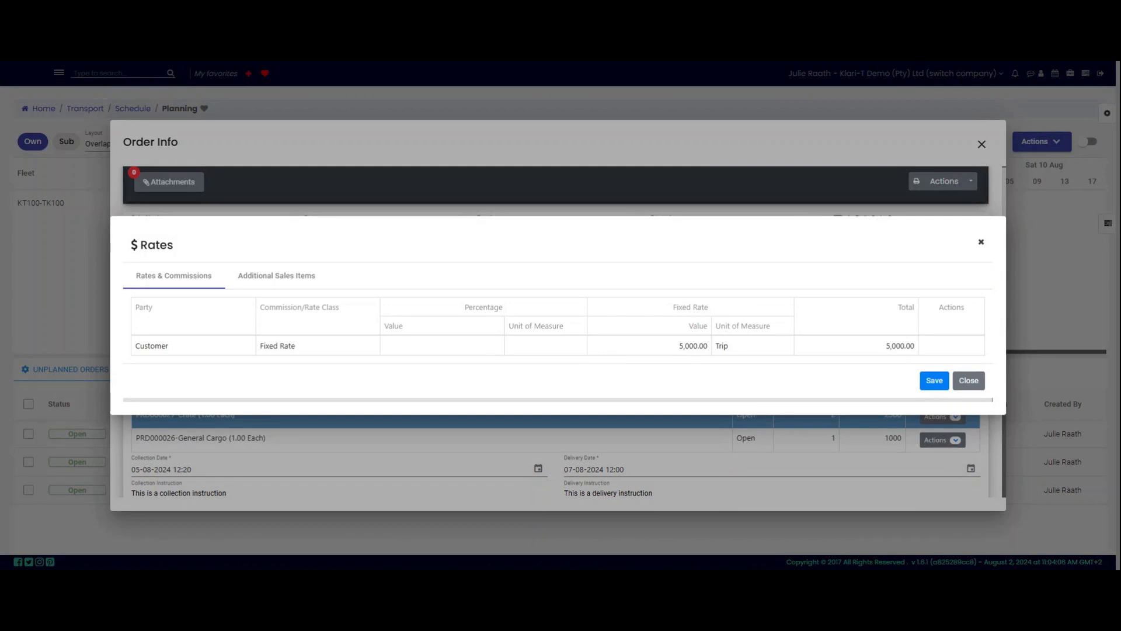
{"action": "left_click", "coordinate": [693, 346]}
{"action": "left_click_drag", "start_coordinate": [694, 345], "coordinate": [781, 350]}
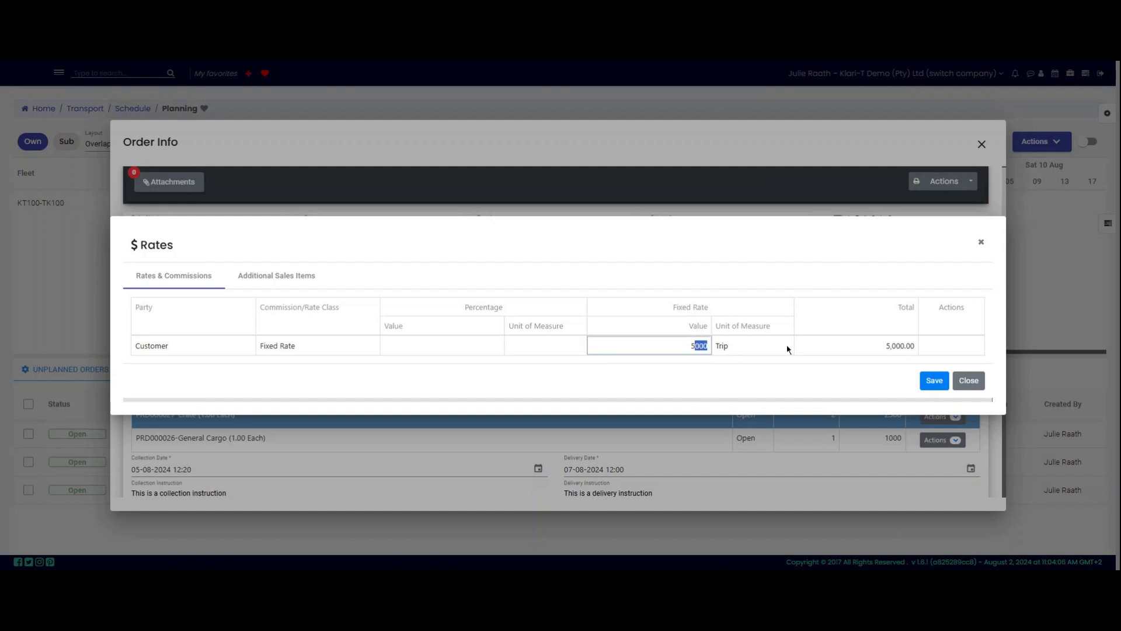
{"action": "type", "text": "50"}
{"action": "left_click", "coordinate": [735, 350]}
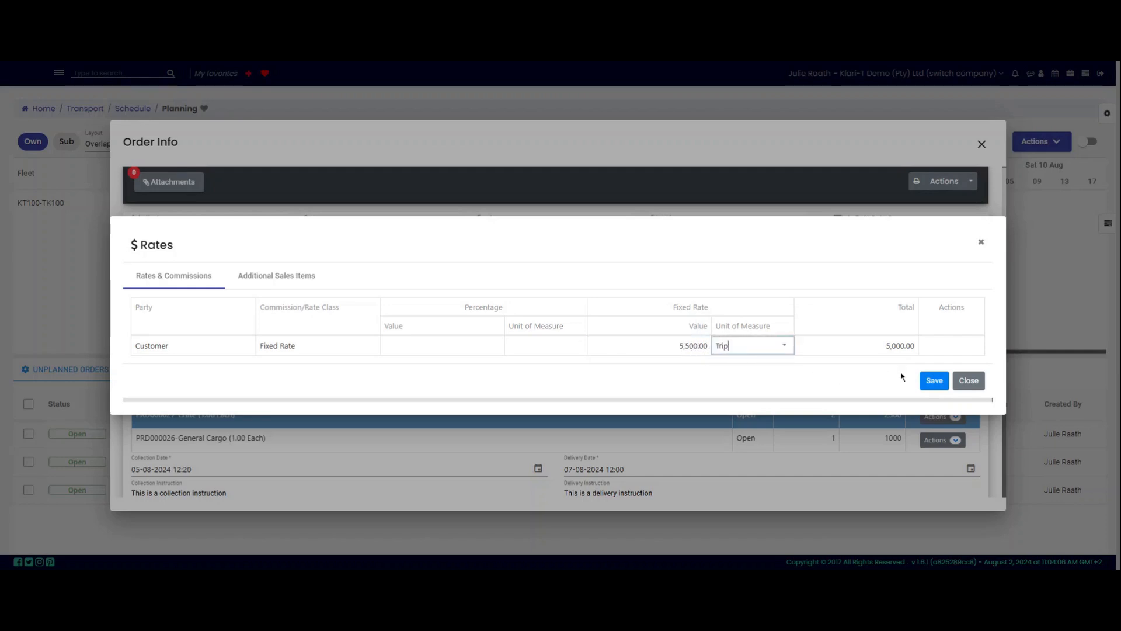
{"action": "left_click", "coordinate": [929, 384]}
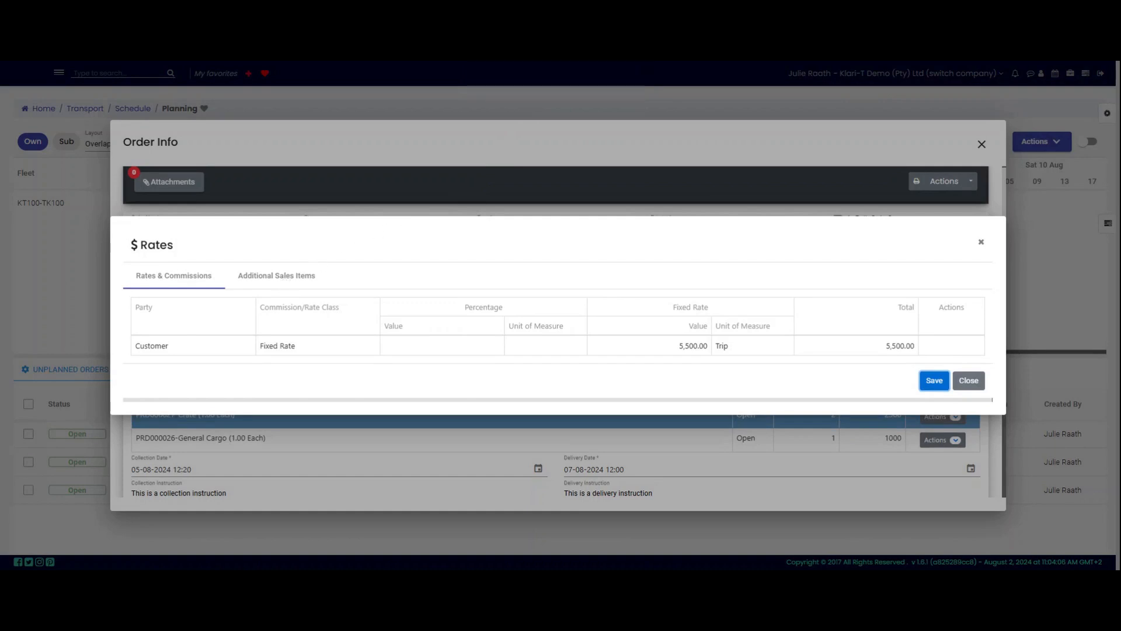
{"action": "left_click", "coordinate": [276, 275]}
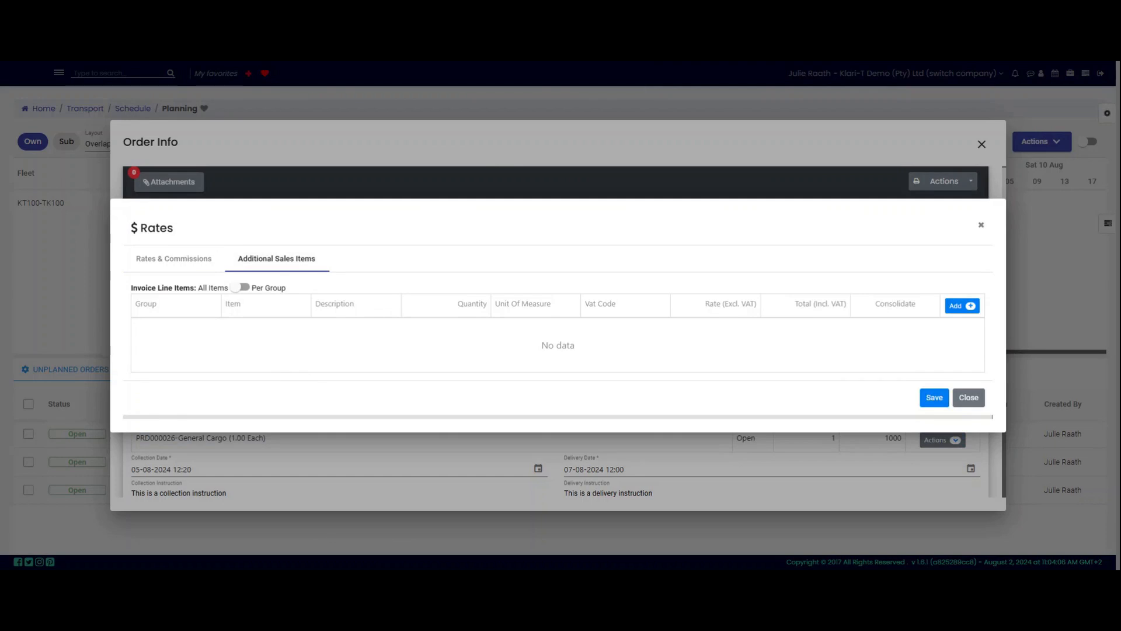
Step: Add an Unpack sales item at rate 1200 with Standard VAT, totalling 1380, and save
{"action": "left_click", "coordinate": [963, 306]}
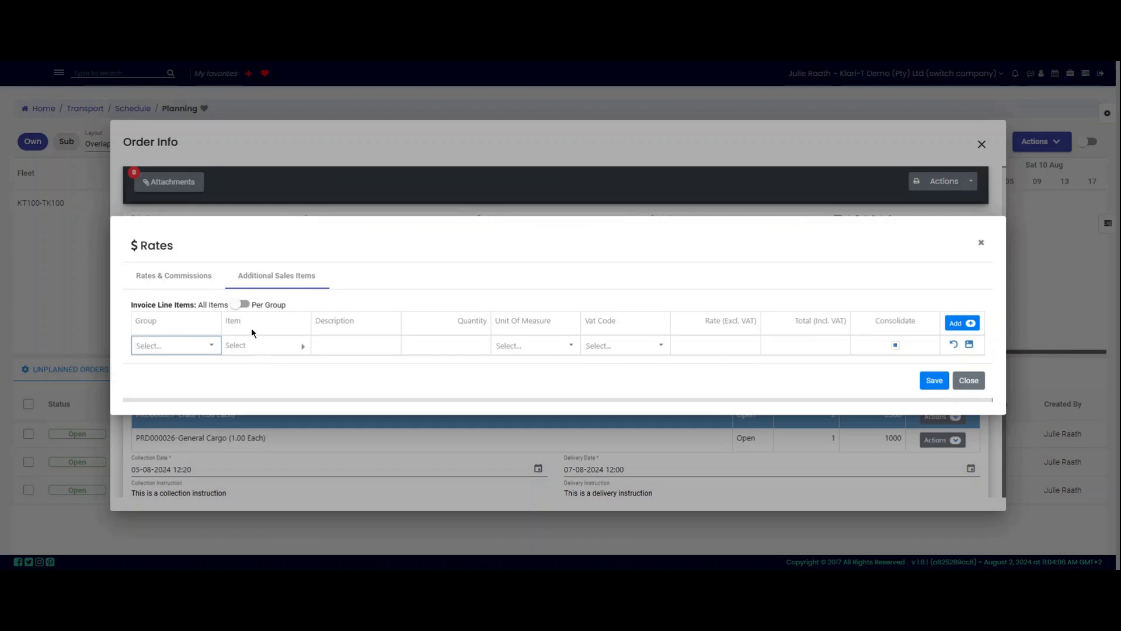
{"action": "left_click", "coordinate": [302, 346]}
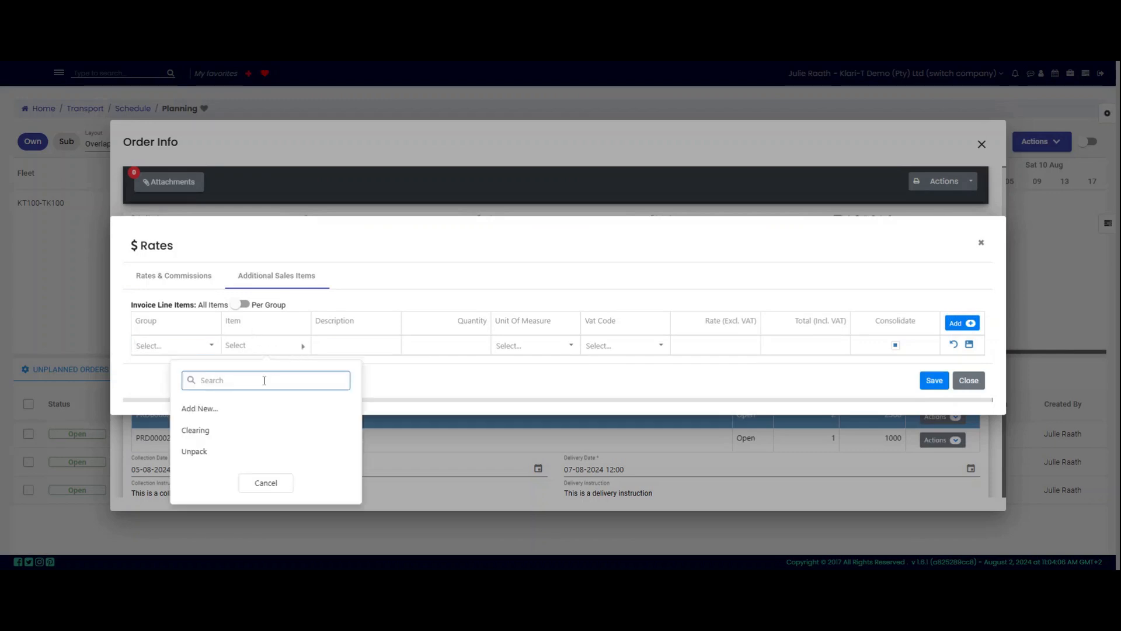
{"action": "left_click", "coordinate": [219, 455]}
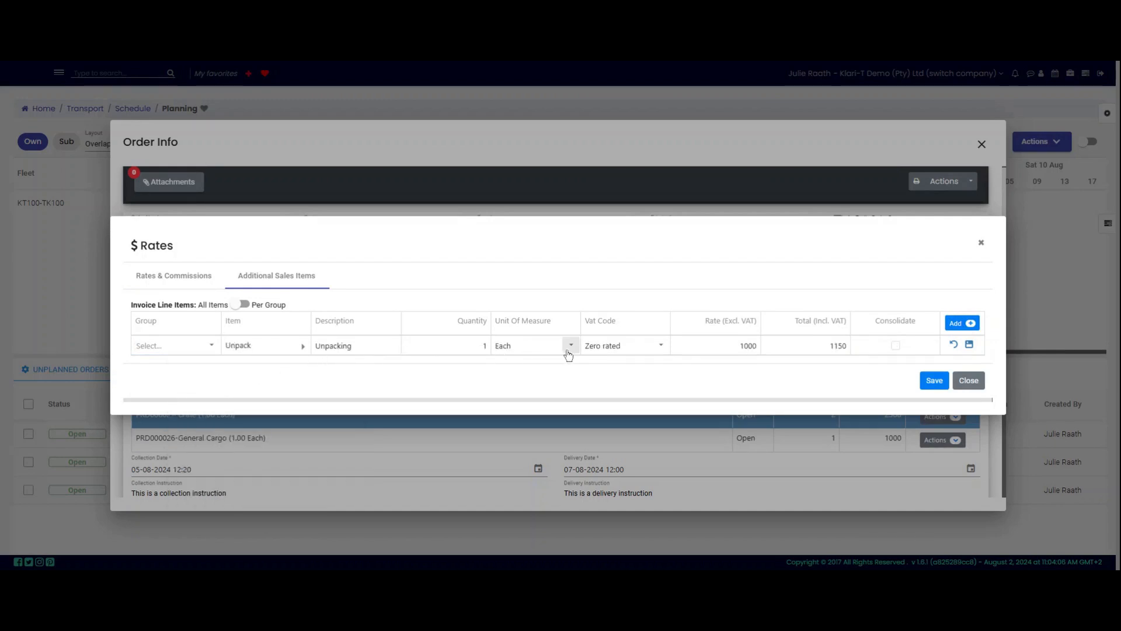
{"action": "left_click", "coordinate": [660, 348]}
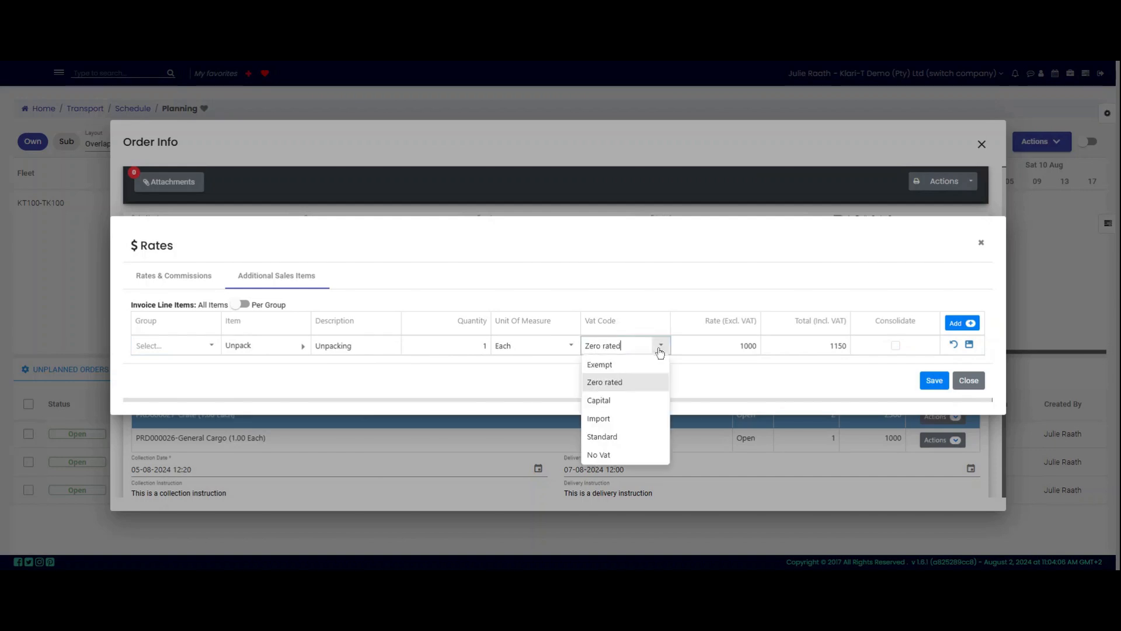
{"action": "left_click", "coordinate": [616, 437]}
{"action": "left_click", "coordinate": [748, 345]}
{"action": "left_click_drag", "start_coordinate": [744, 346], "coordinate": [795, 345]}
{"action": "type", "text": "200"}
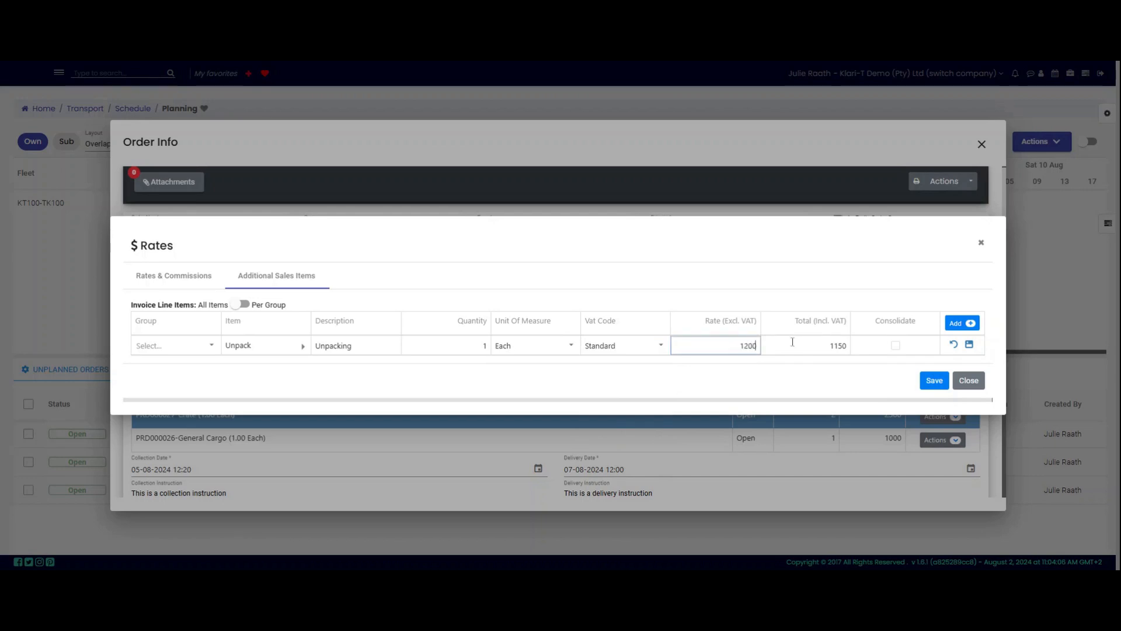
{"action": "left_click", "coordinate": [809, 345]}
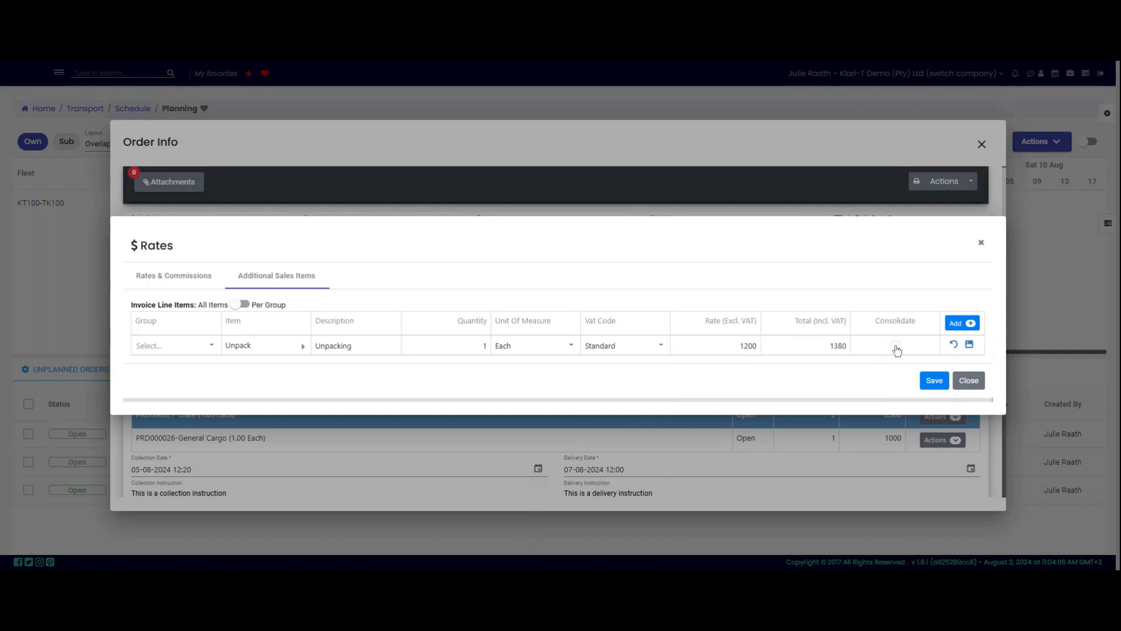
{"action": "left_click", "coordinate": [970, 346]}
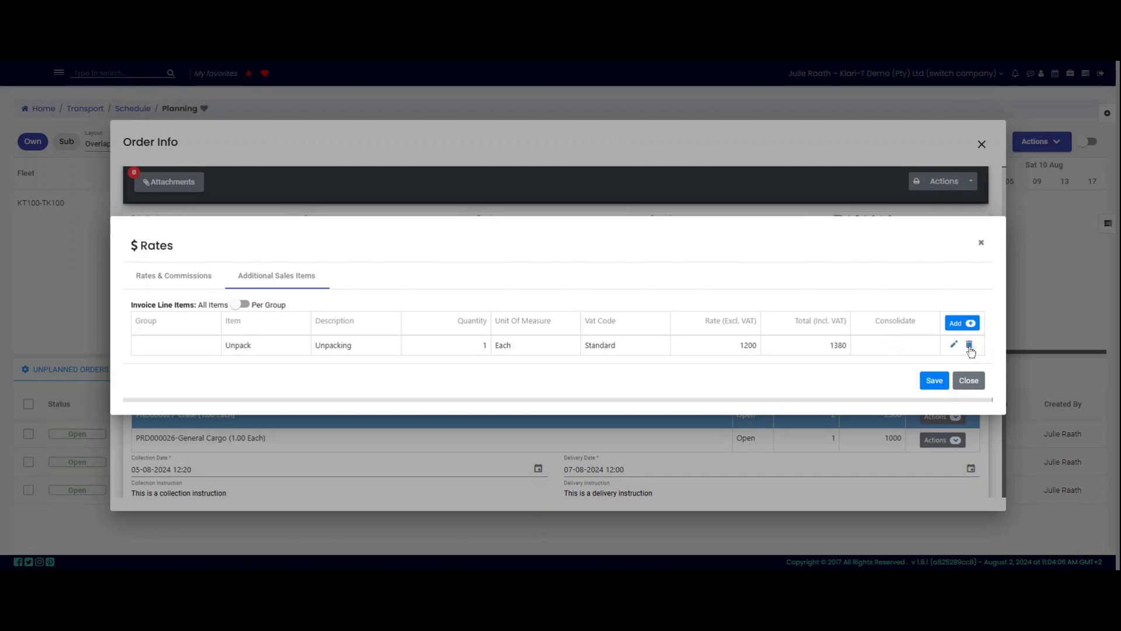
{"action": "left_click", "coordinate": [933, 382]}
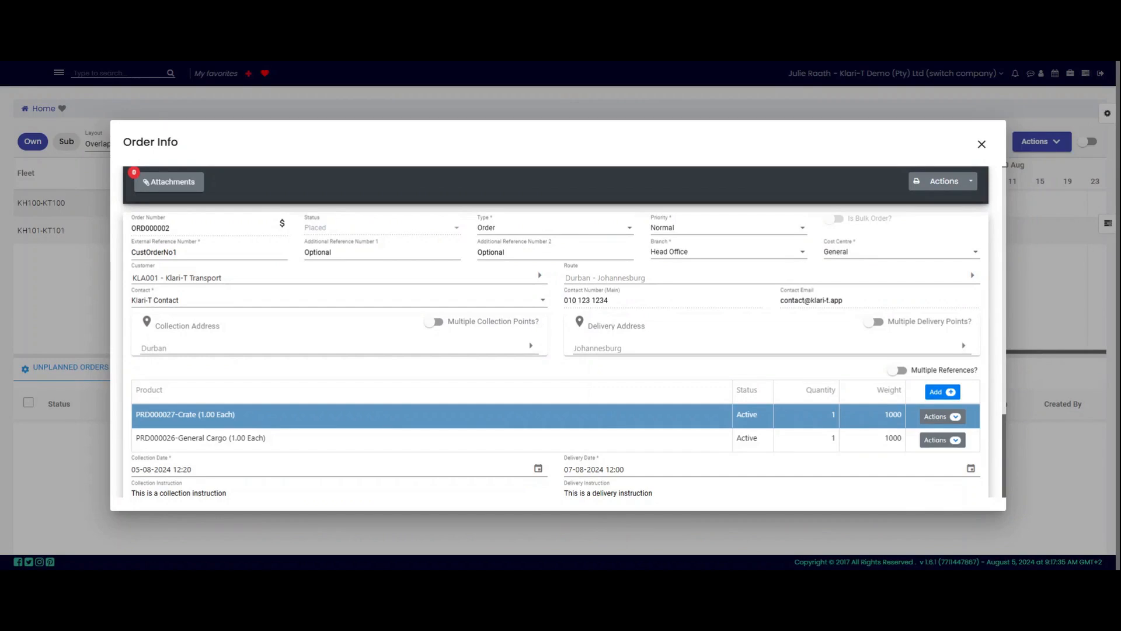
Step: Open the Order Budget for ORD000002 via the $ icon beside the order number
{"action": "left_click", "coordinate": [285, 224]}
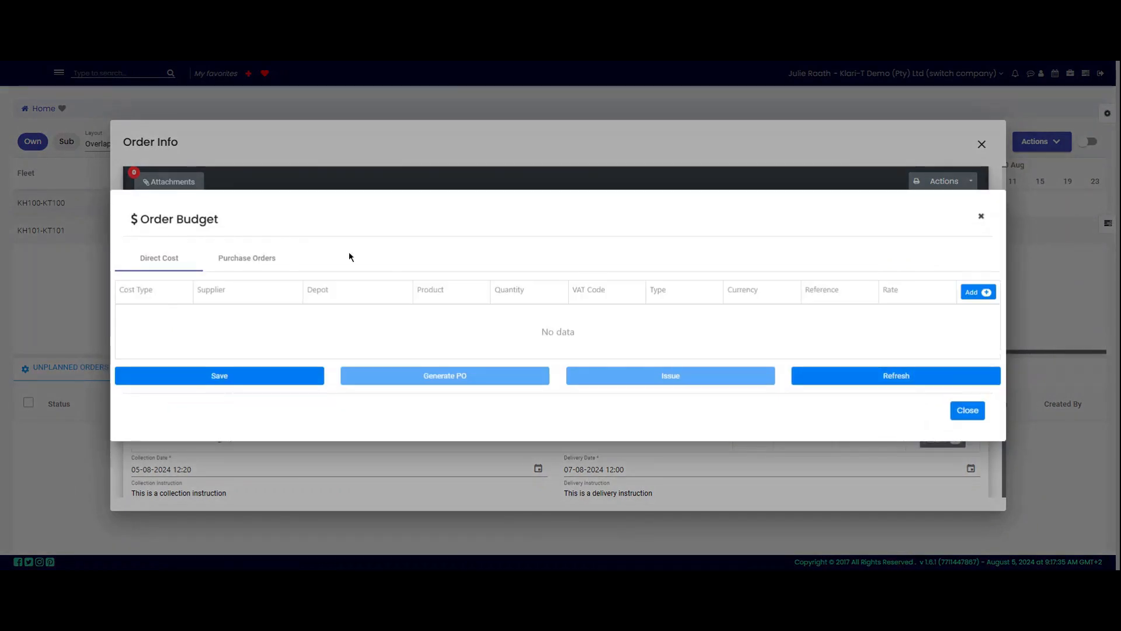
Step: Add a Subcontractor direct cost line with supplier Transport Subcontractor
{"action": "left_click", "coordinate": [977, 292]}
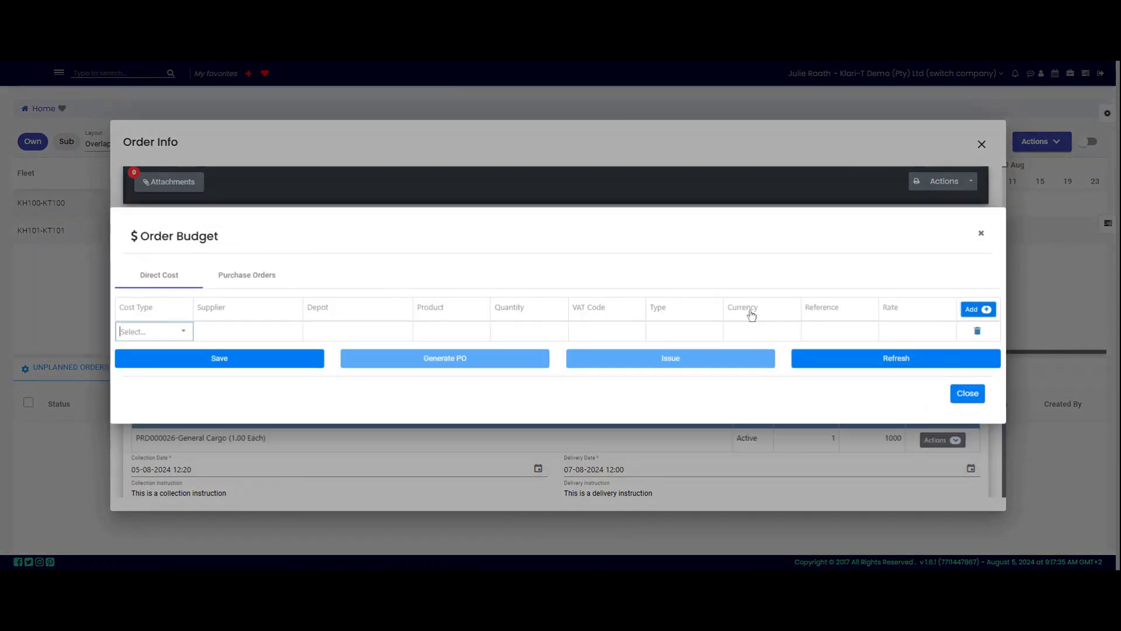
{"action": "left_click", "coordinate": [185, 332]}
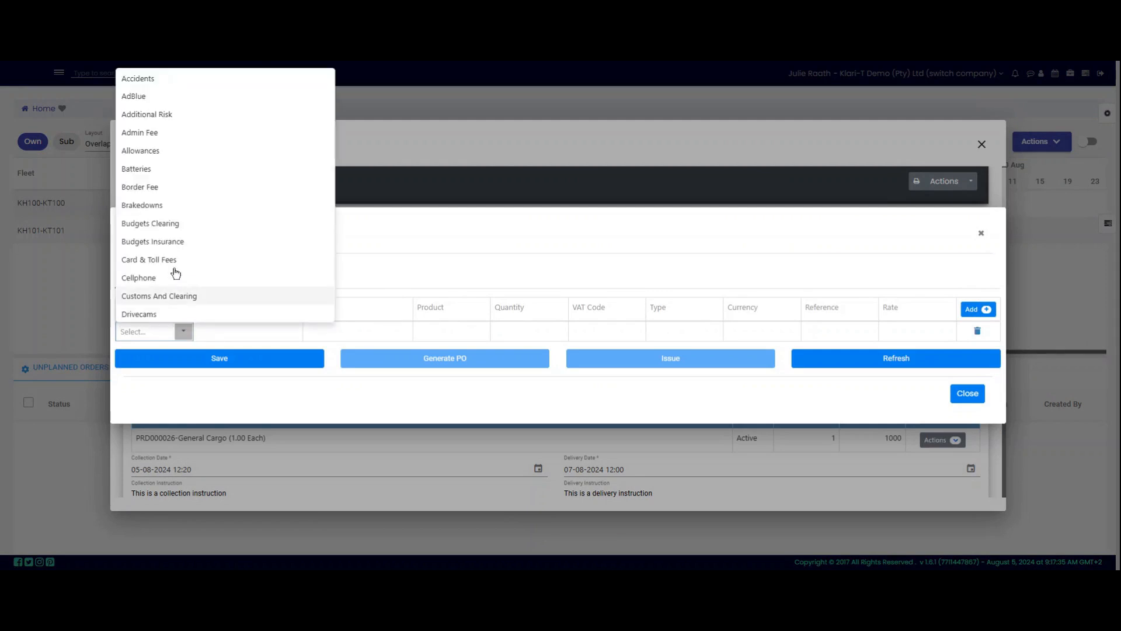
{"action": "type", "text": "subcon"}
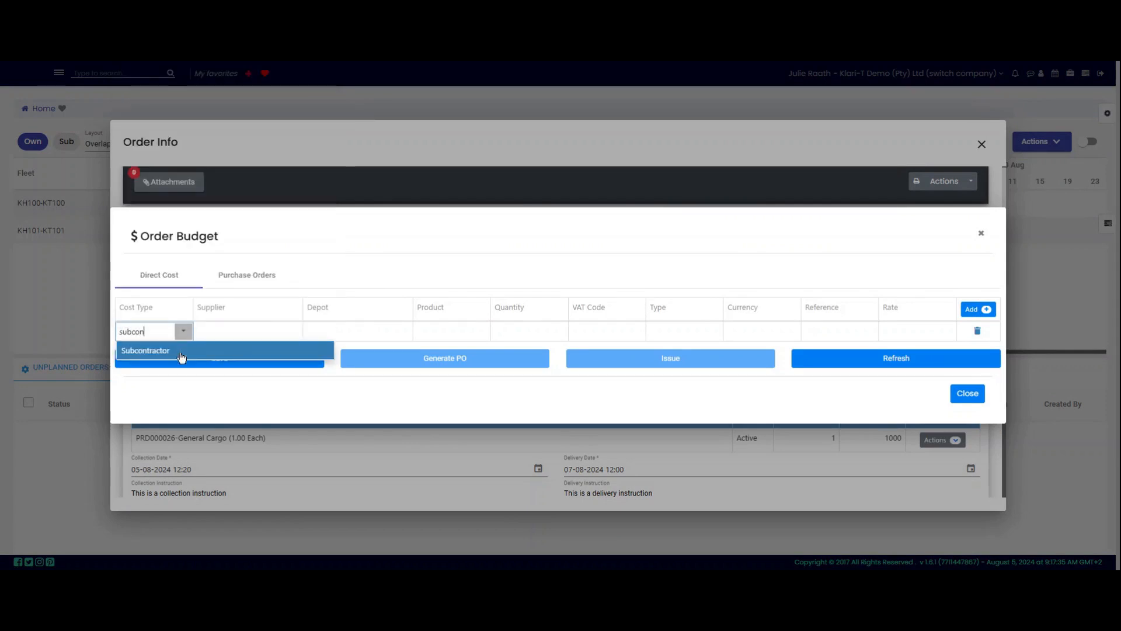
{"action": "left_click", "coordinate": [182, 357]}
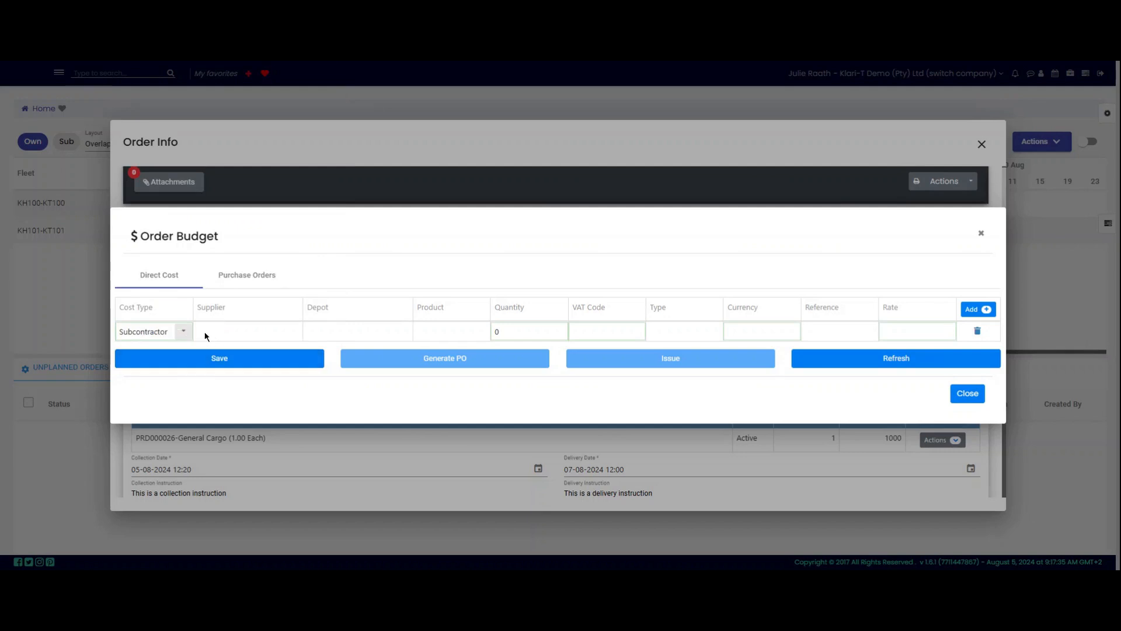
{"action": "left_click", "coordinate": [207, 336]}
{"action": "type", "text": "sub"}
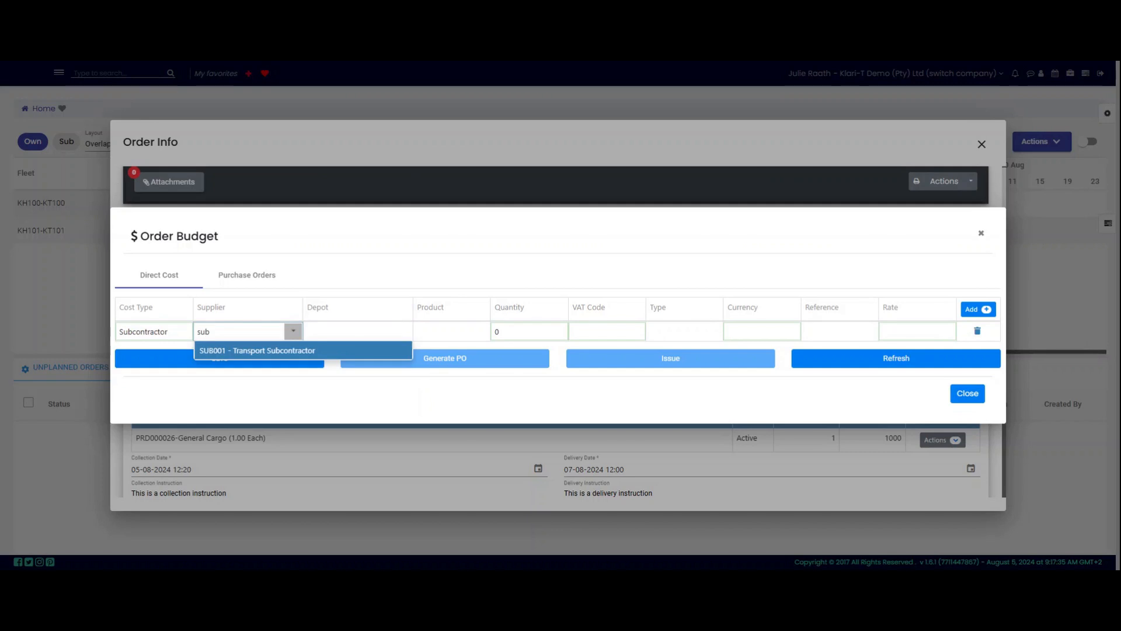
{"action": "key", "text": "Tab"}
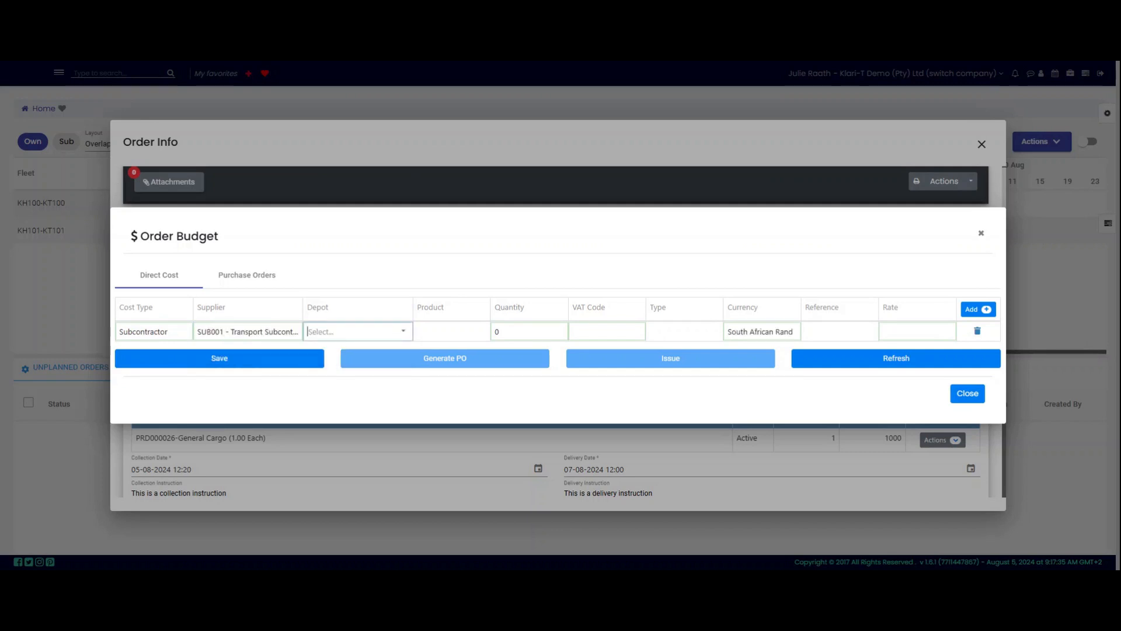
Step: Set the line's quantity to 1, VAT code Standard, type Order and rate 550
{"action": "key", "text": "Tab"}
{"action": "key", "text": "Tab"}
{"action": "type", "text": "1"}
{"action": "key", "text": "Tab"}
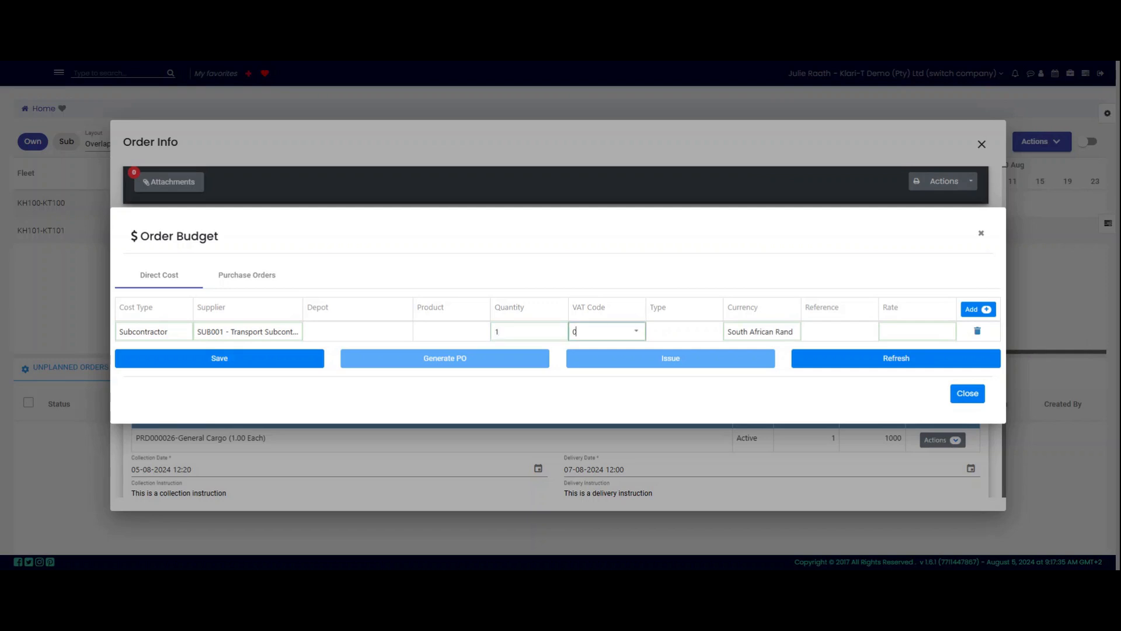
{"action": "key", "text": "BackSpace"}
{"action": "type", "text": "stand"}
{"action": "key", "text": "Tab"}
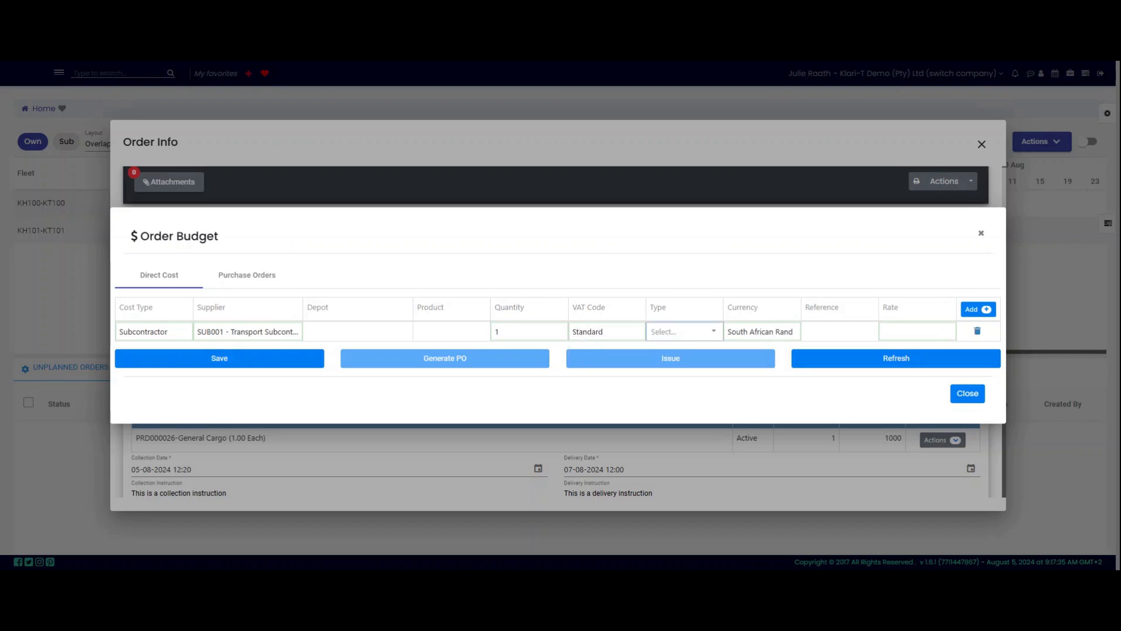
{"action": "type", "text": "order"}
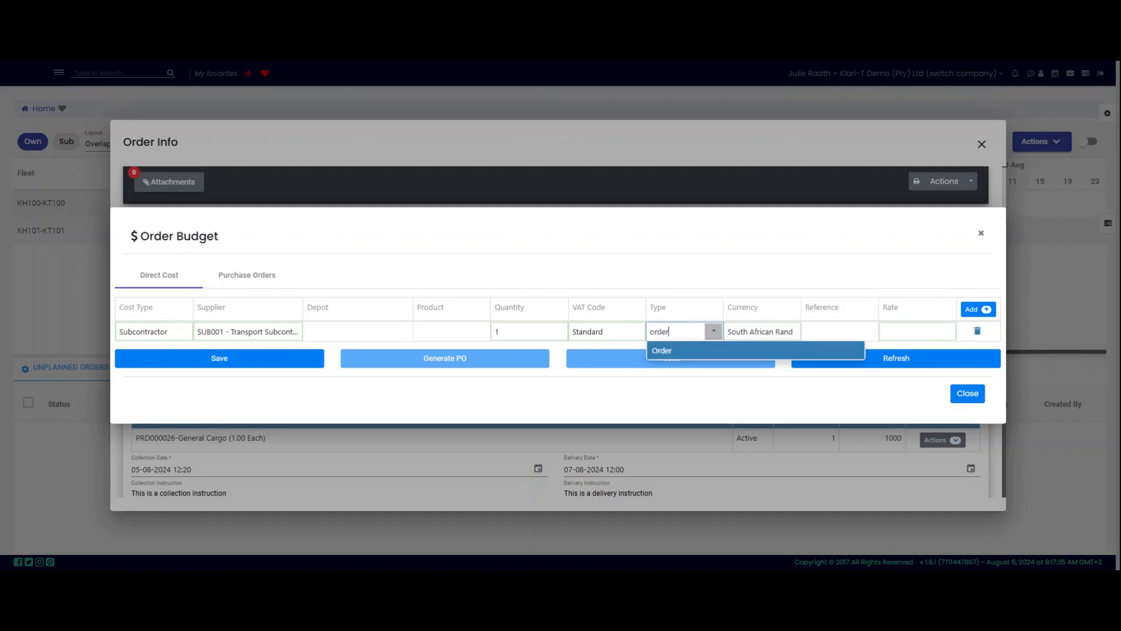
{"action": "key", "text": "Tab"}
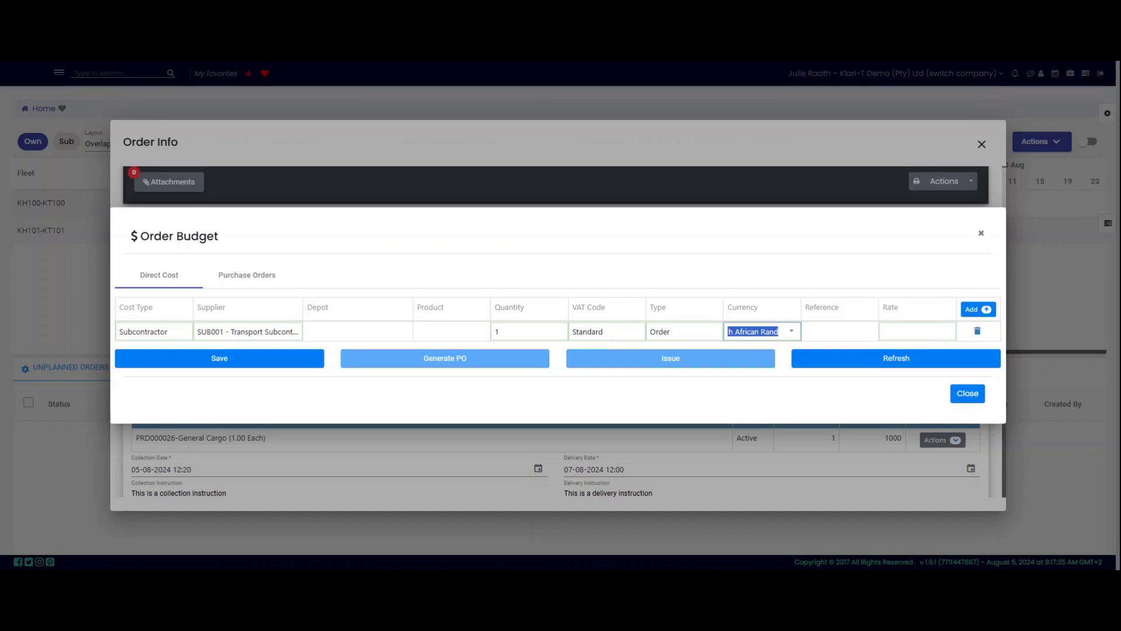
{"action": "key", "text": "Tab"}
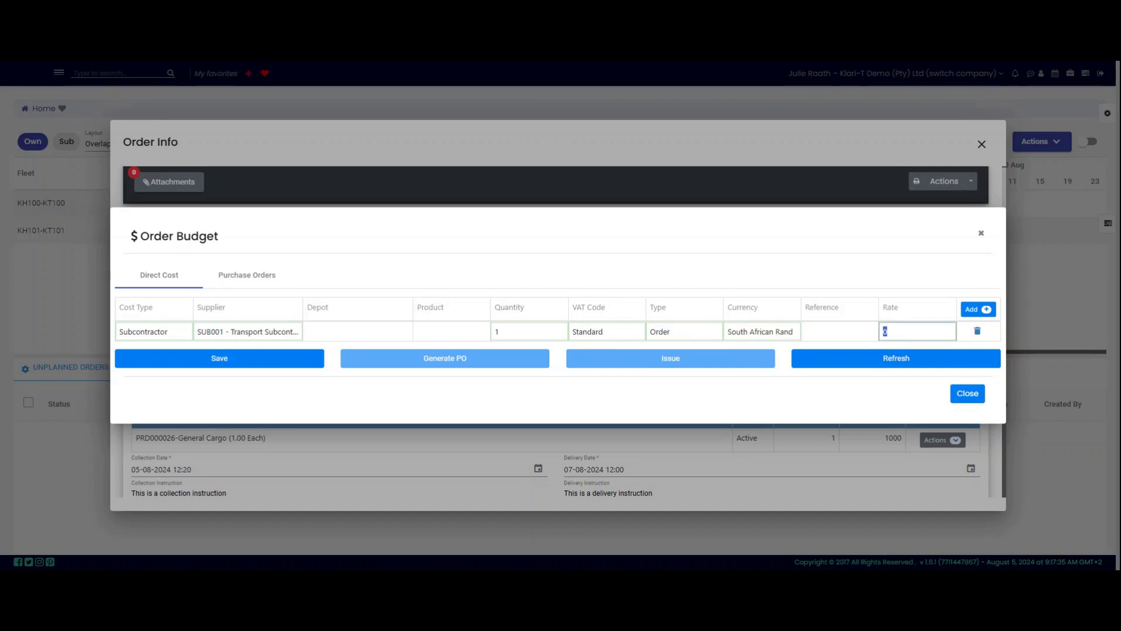
{"action": "type", "text": "550"}
Step: Save the R 550.00 budget, issue it as a purchase order, check the PO and close
{"action": "left_click", "coordinate": [272, 362]}
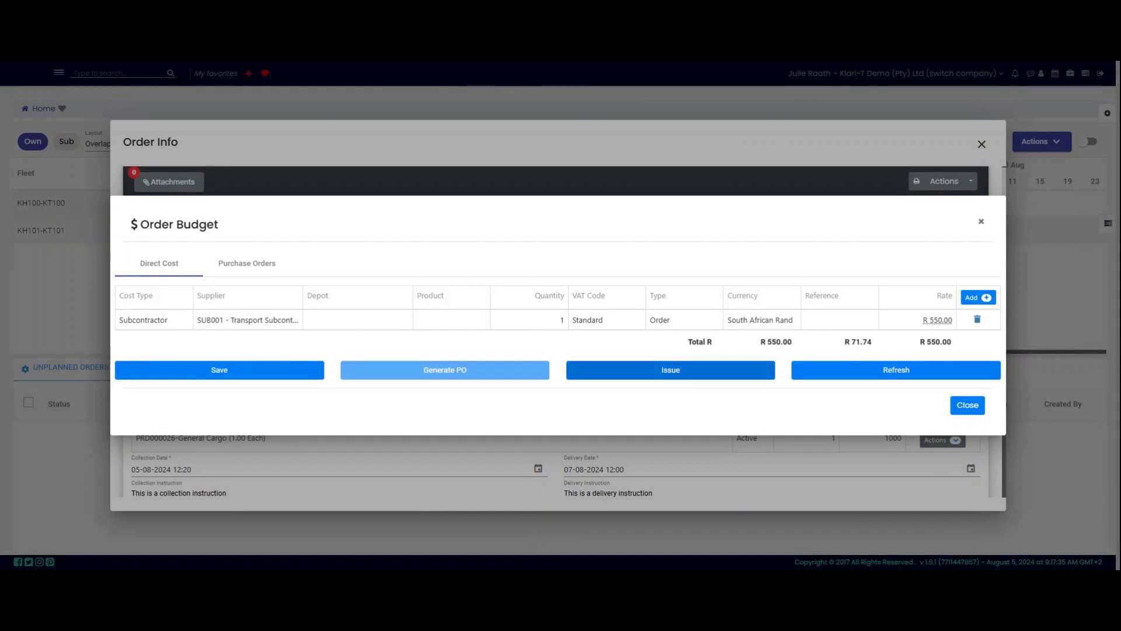
{"action": "left_click", "coordinate": [670, 375]}
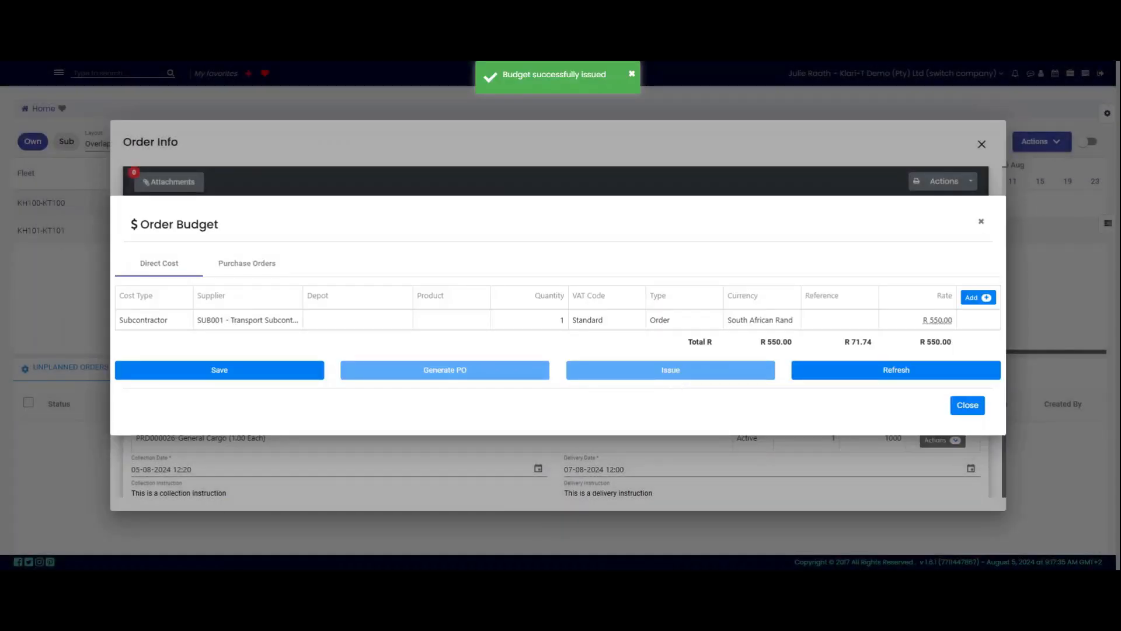
{"action": "left_click", "coordinate": [257, 272]}
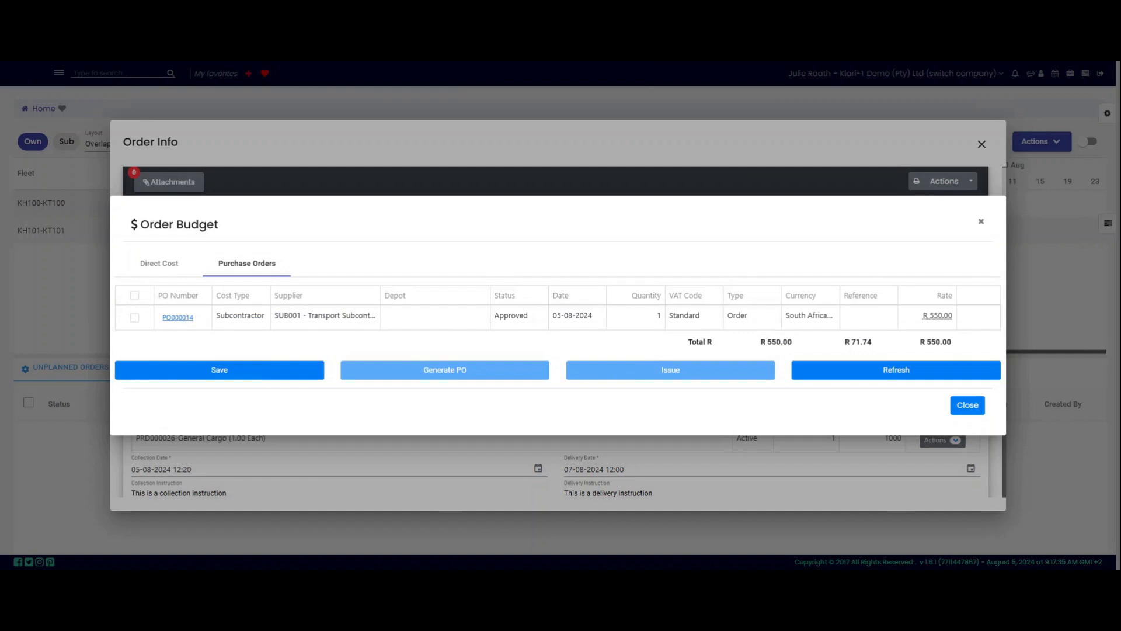
{"action": "left_click", "coordinate": [968, 405]}
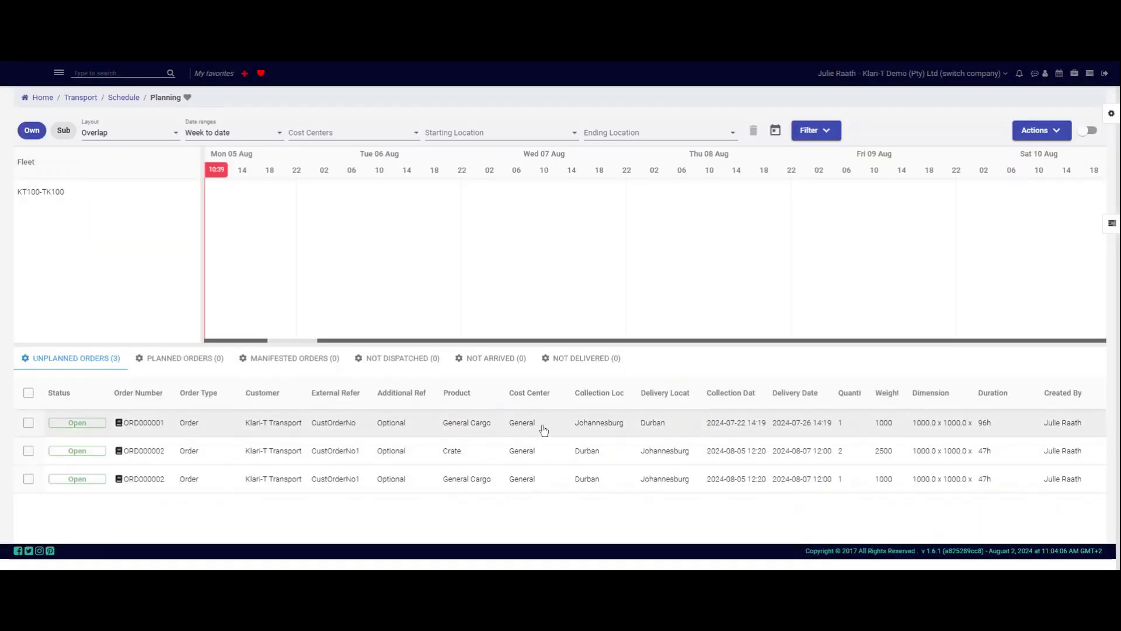
{"action": "right_click", "coordinate": [544, 431]}
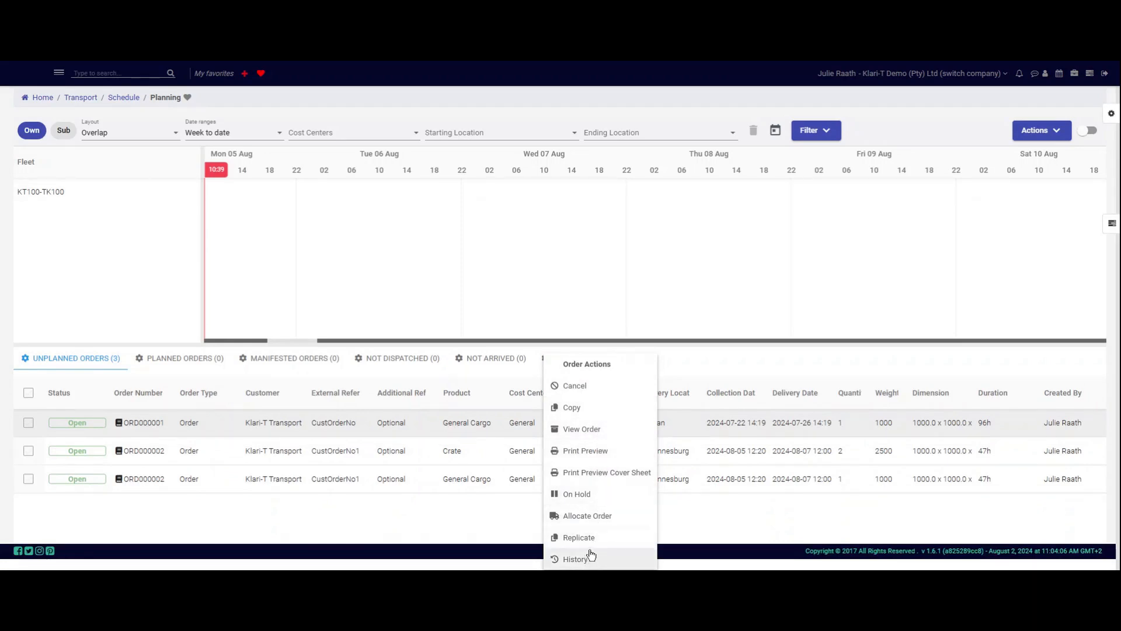
{"action": "left_click", "coordinate": [608, 431]}
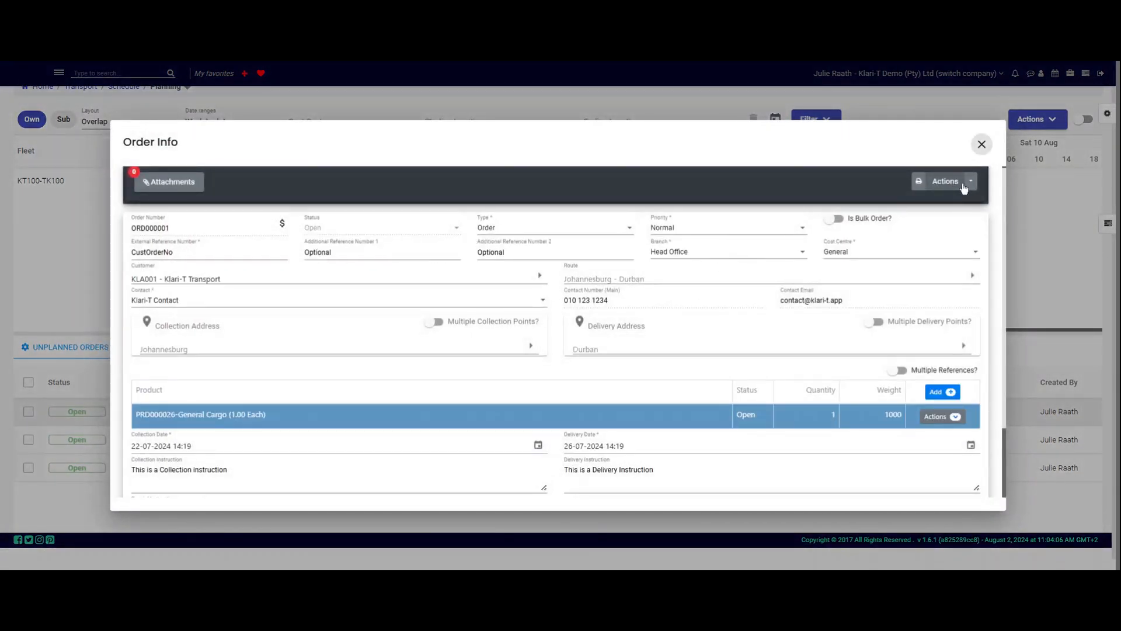
{"action": "left_click", "coordinate": [971, 182]}
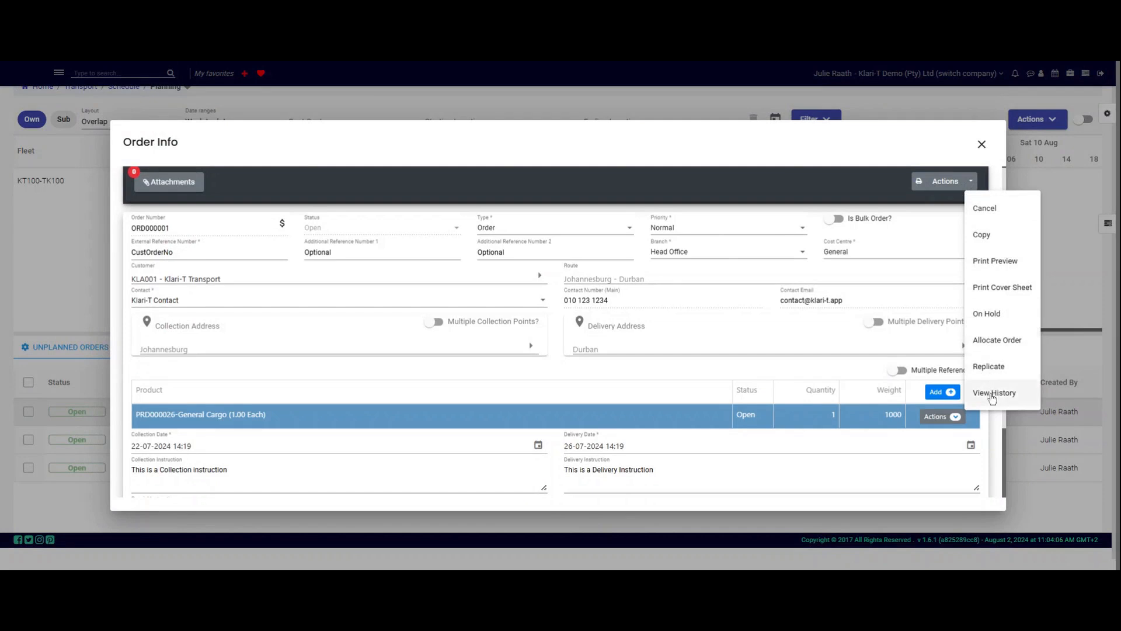
{"action": "left_click", "coordinate": [500, 65]}
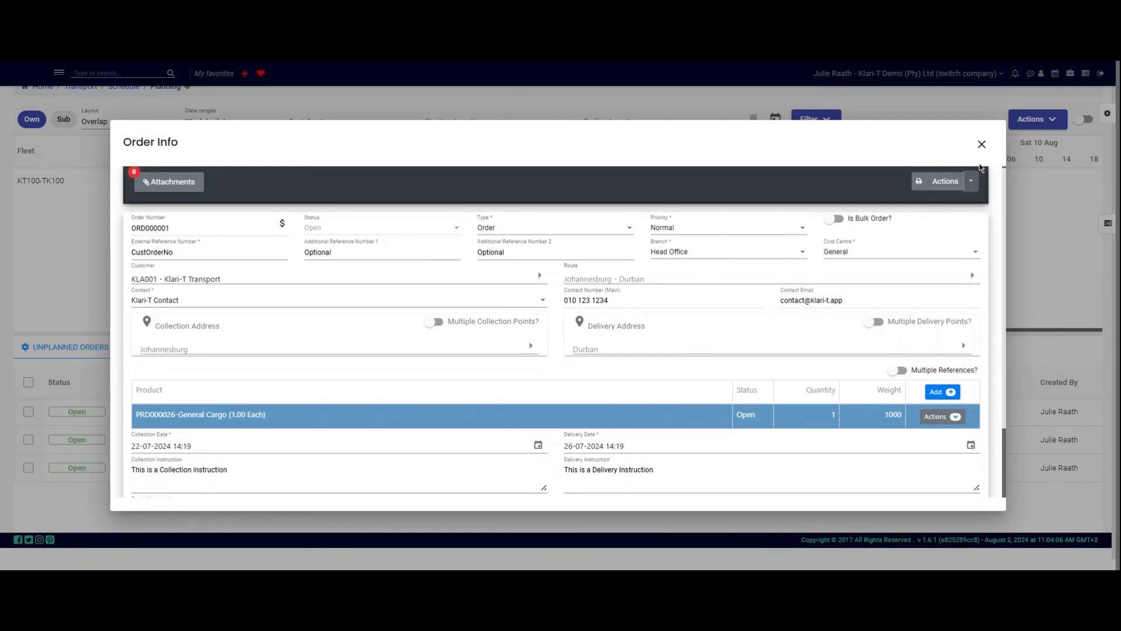
{"action": "left_click", "coordinate": [983, 144]}
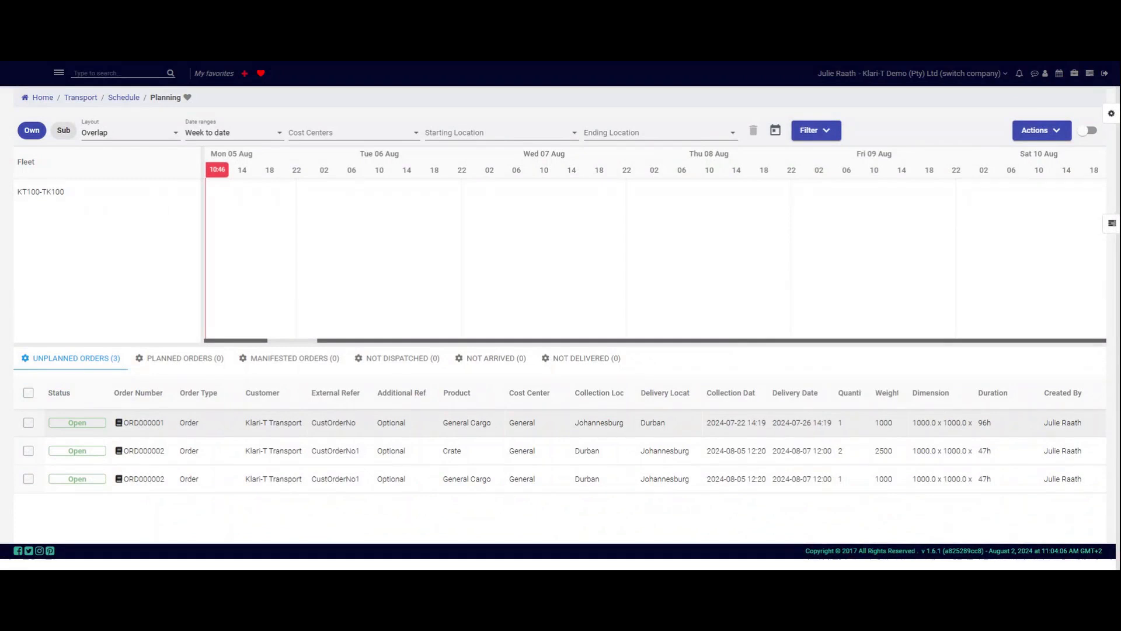
Step: Replicate the first unplanned order with a count of 1, creating ORD000003
{"action": "right_click", "coordinate": [470, 425]}
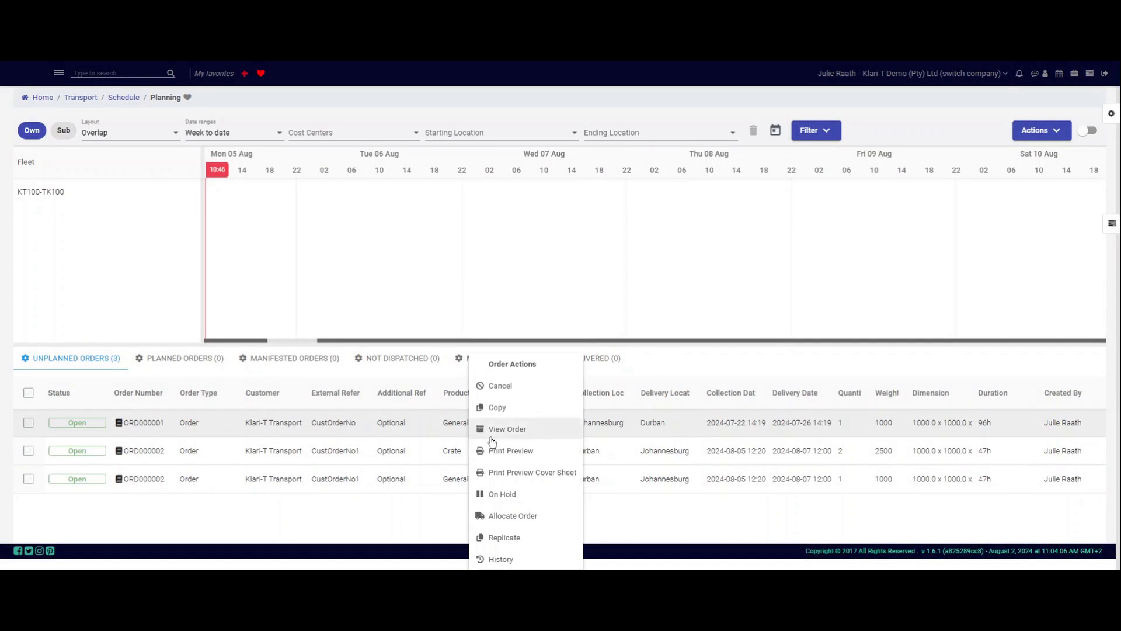
{"action": "left_click", "coordinate": [537, 544]}
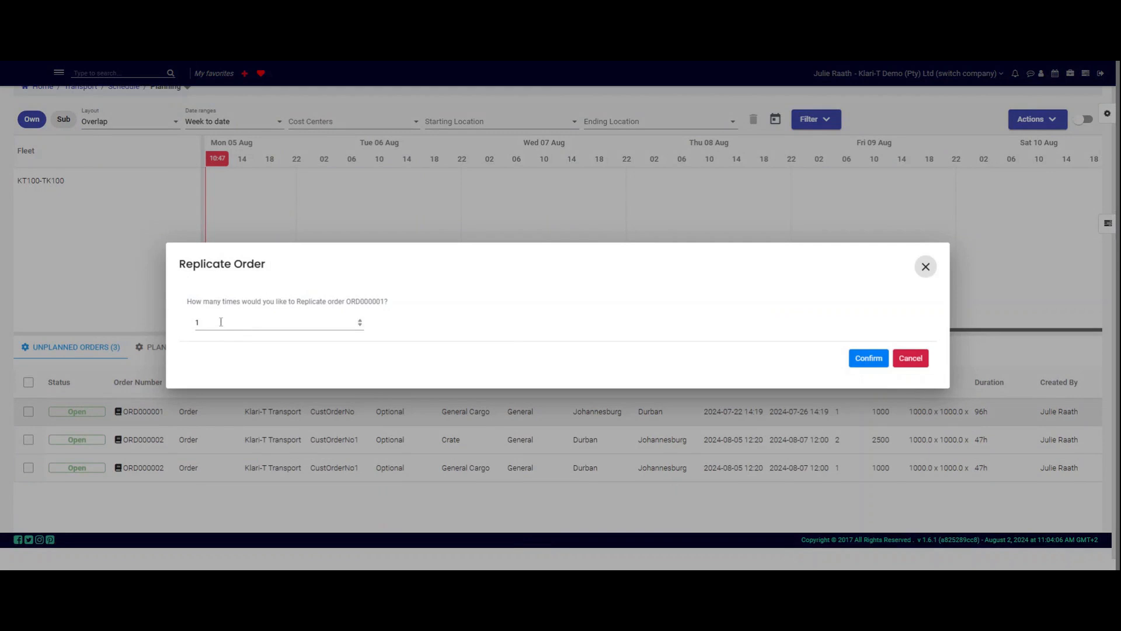
{"action": "left_click_drag", "start_coordinate": [216, 321], "coordinate": [194, 322]}
{"action": "type", "text": "2"}
{"action": "left_click", "coordinate": [414, 320]}
{"action": "left_click", "coordinate": [360, 325]}
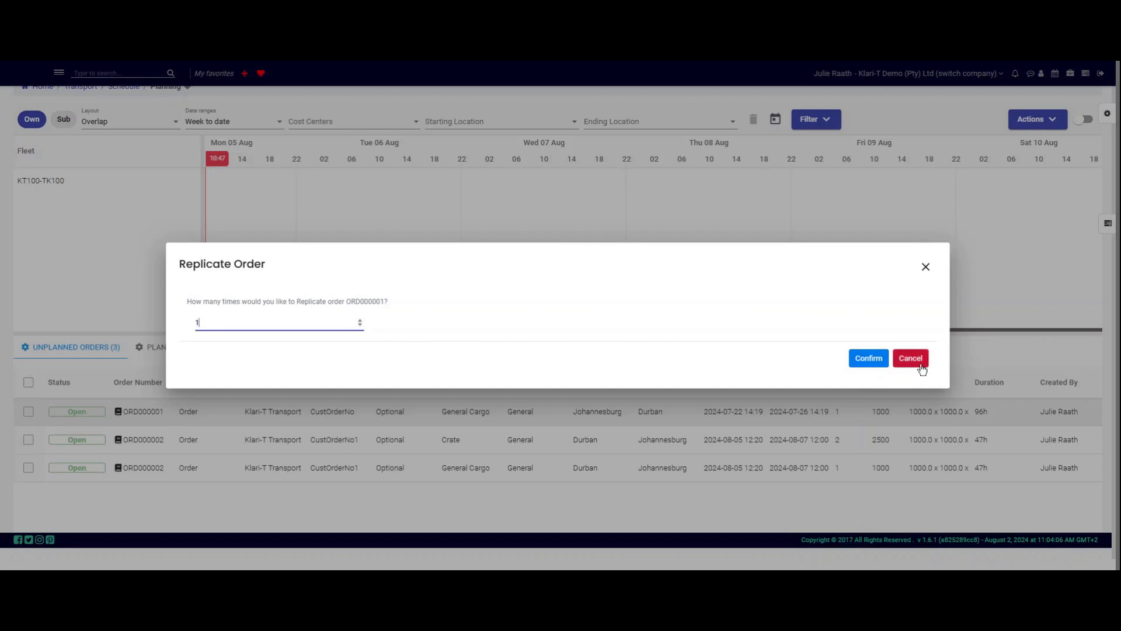
{"action": "left_click", "coordinate": [868, 358]}
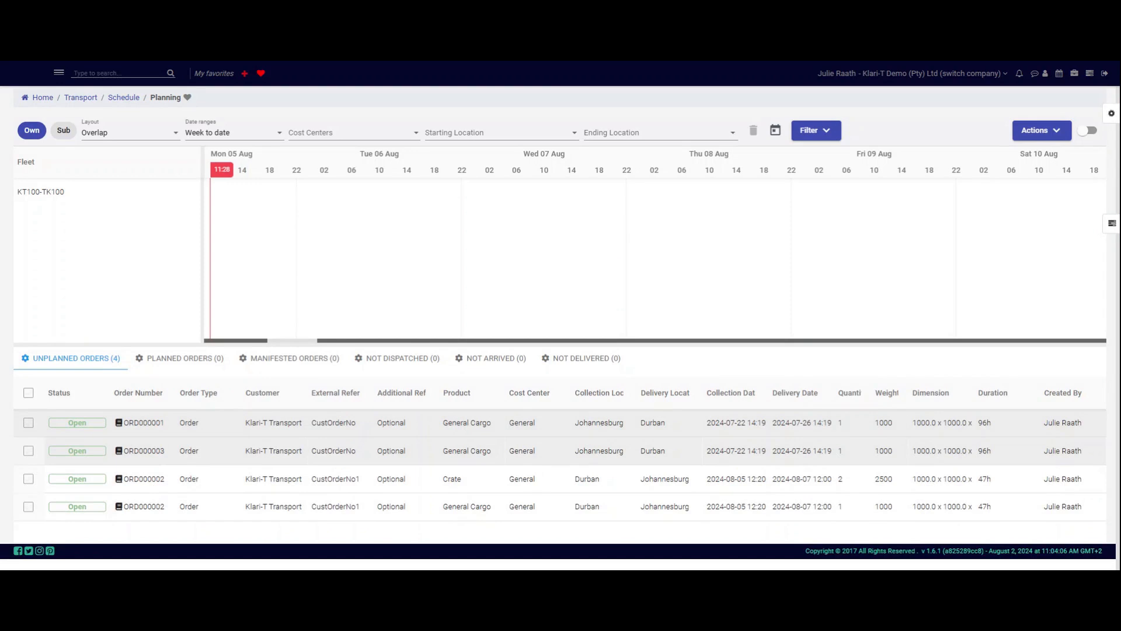
Step: Cancel replicated order ORD000003 with the reason 'Duplicate order created'
{"action": "right_click", "coordinate": [537, 456]}
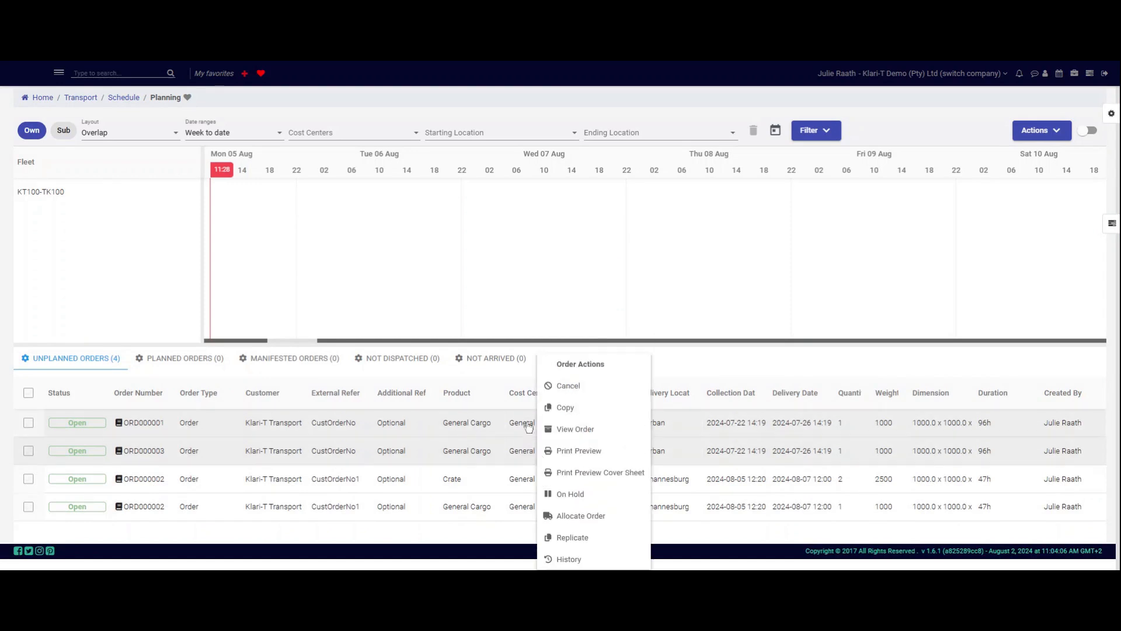
{"action": "left_click", "coordinate": [560, 388]}
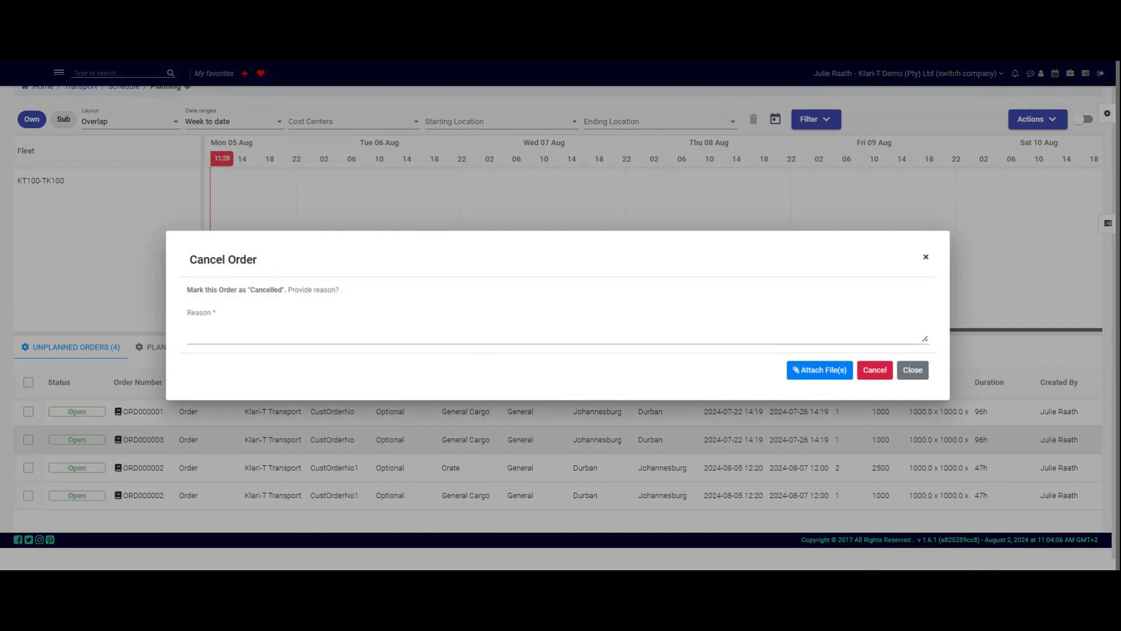
{"action": "left_click", "coordinate": [374, 316]}
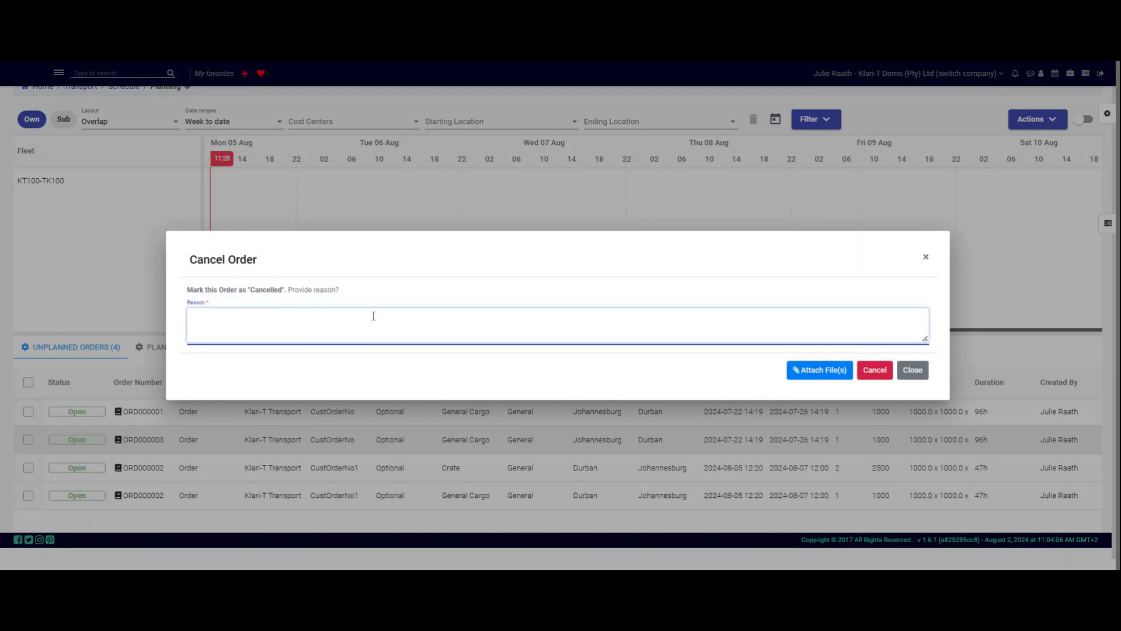
{"action": "type", "text": "Duplicate order created"}
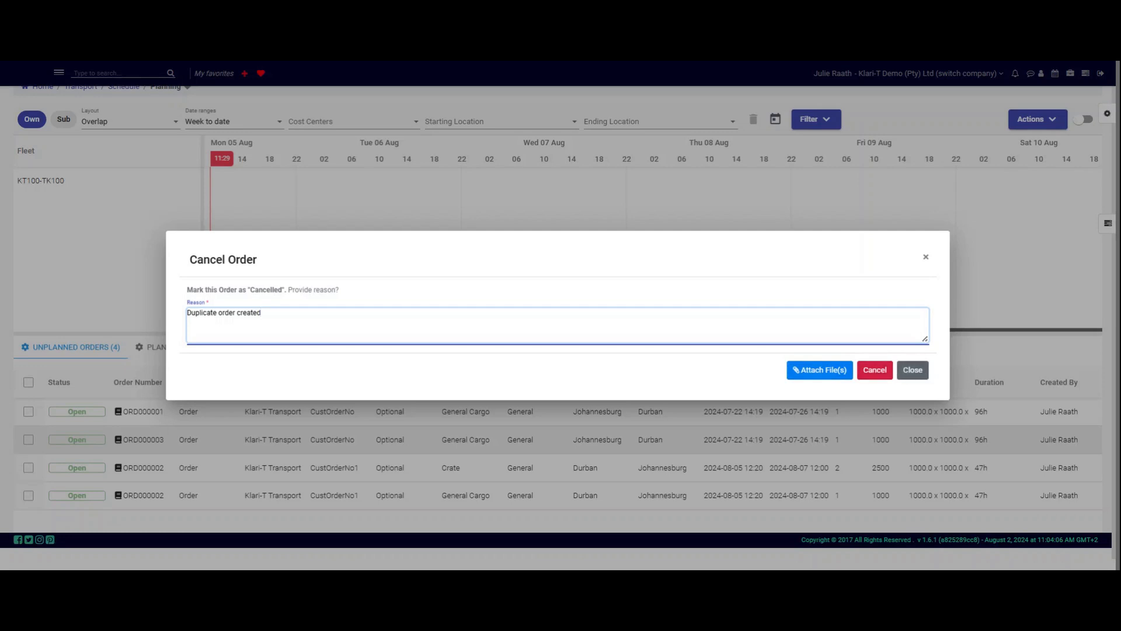
{"action": "left_click", "coordinate": [873, 374]}
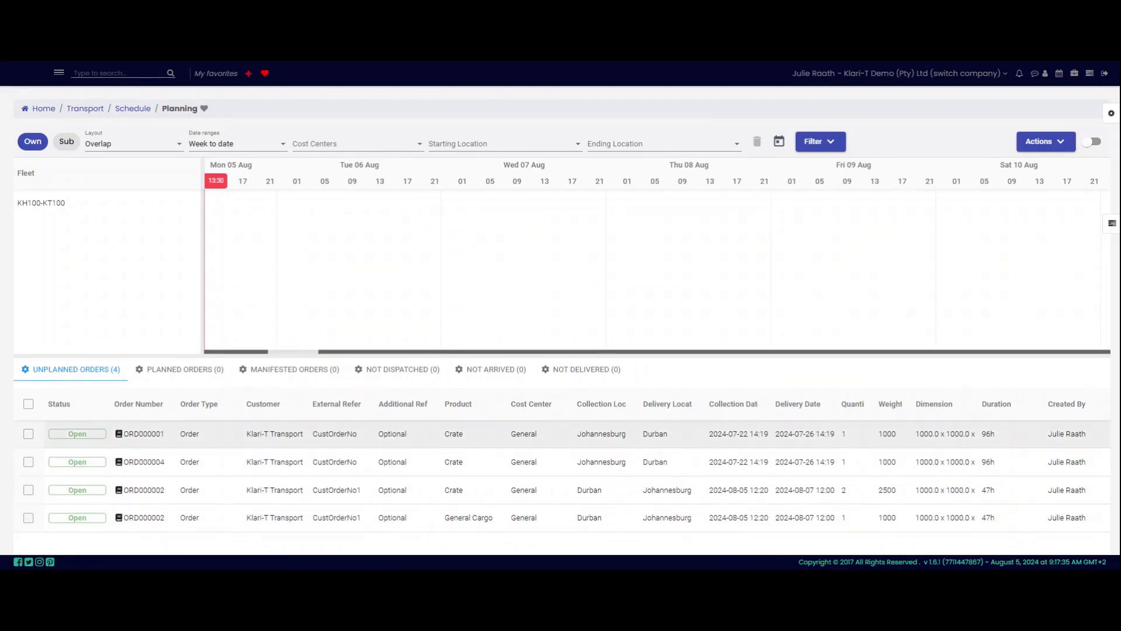
Step: Copy the first unplanned Johannesburg–Durban crate order, giving the copy external reference CustOrderNo2, and process it
{"action": "right_click", "coordinate": [521, 440]}
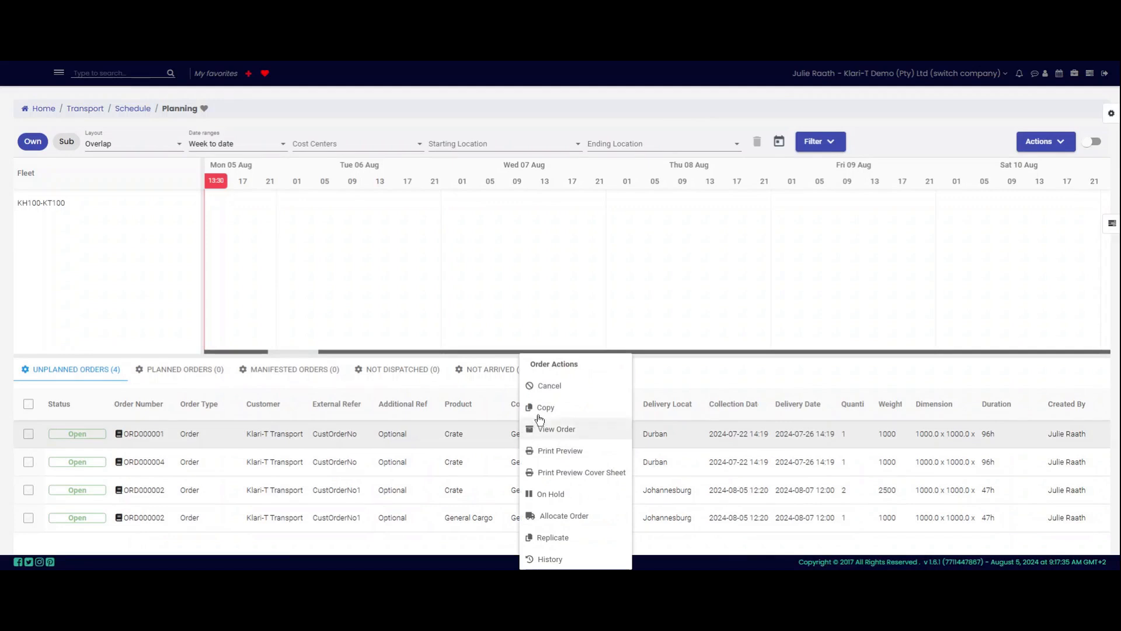
{"action": "left_click", "coordinate": [611, 412]}
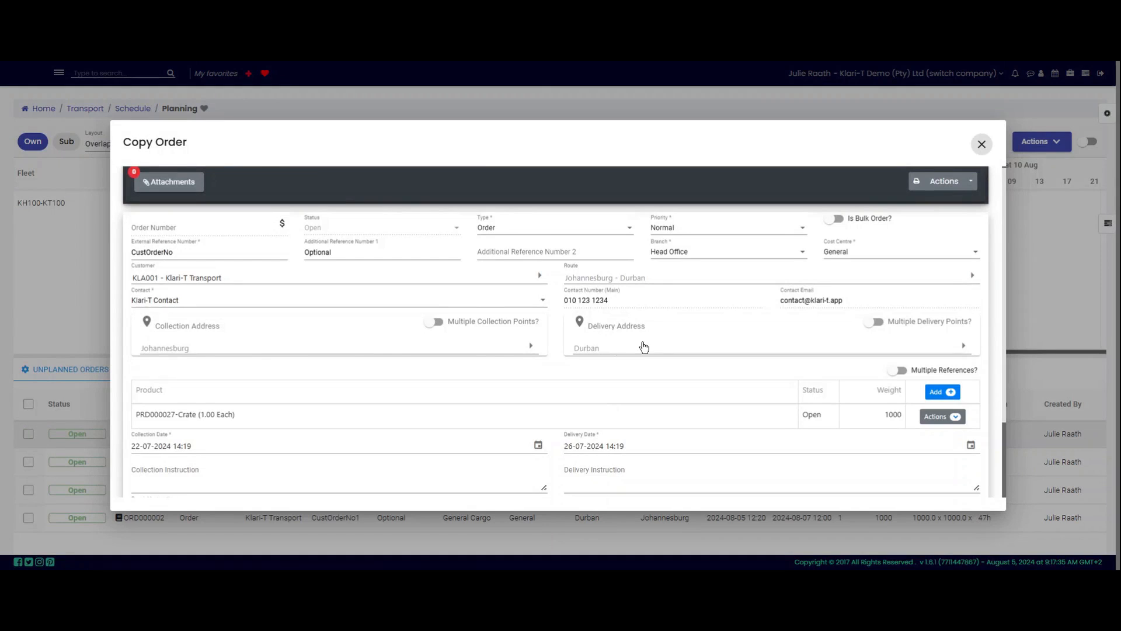
{"action": "left_click", "coordinate": [230, 256]}
{"action": "type", "text": "2"}
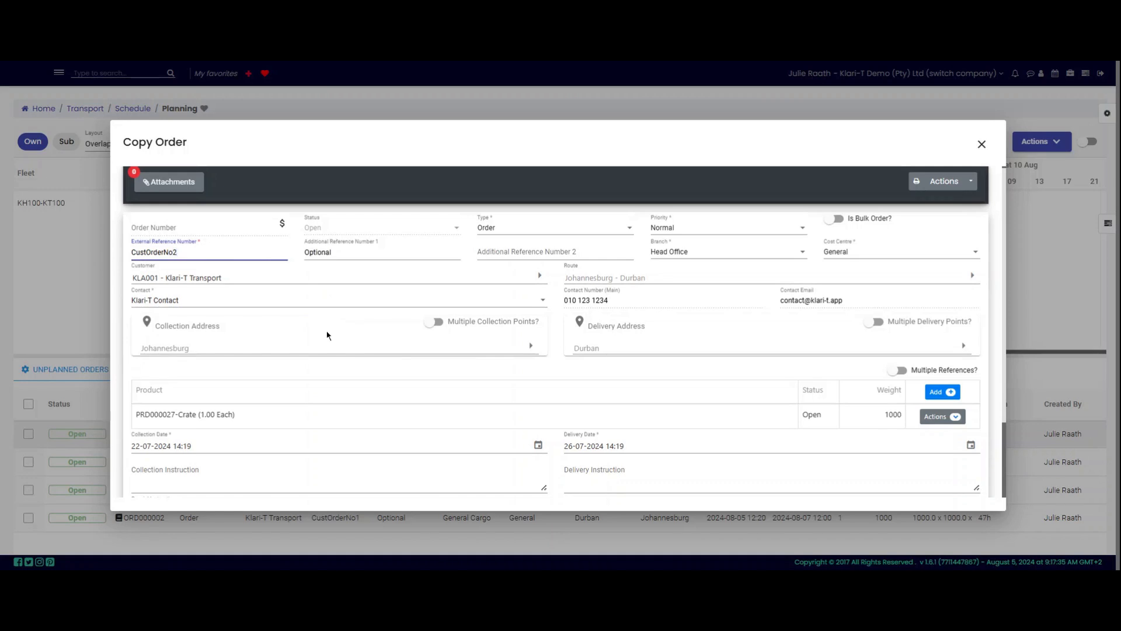
{"action": "scroll", "coordinate": [327, 335], "scroll_direction": "down", "scroll_amount": 3}
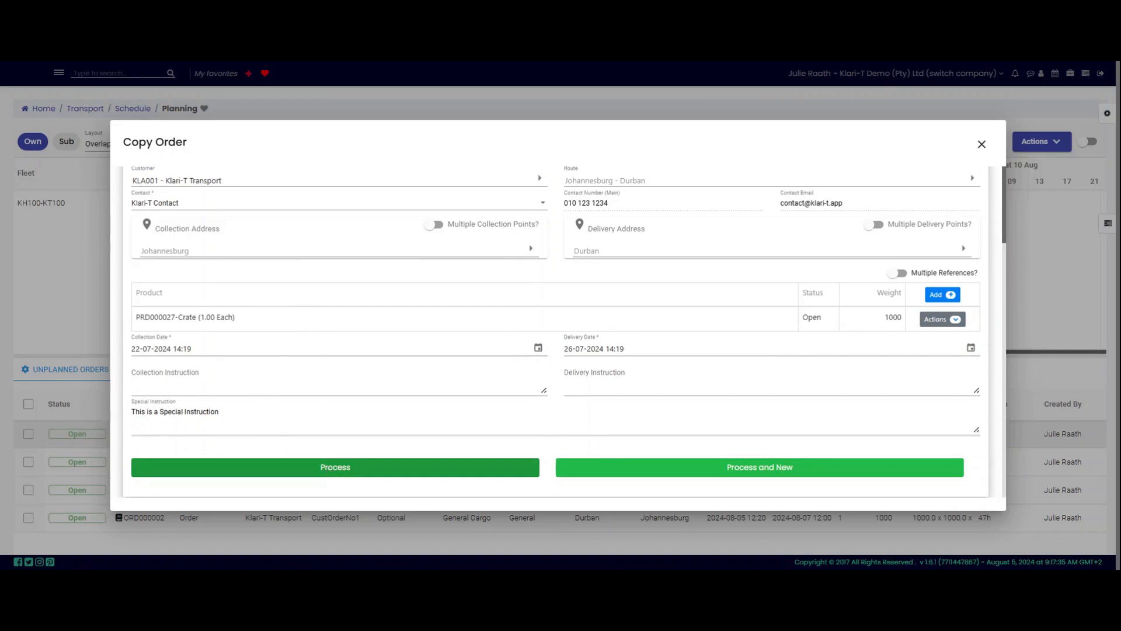
{"action": "left_click", "coordinate": [328, 467]}
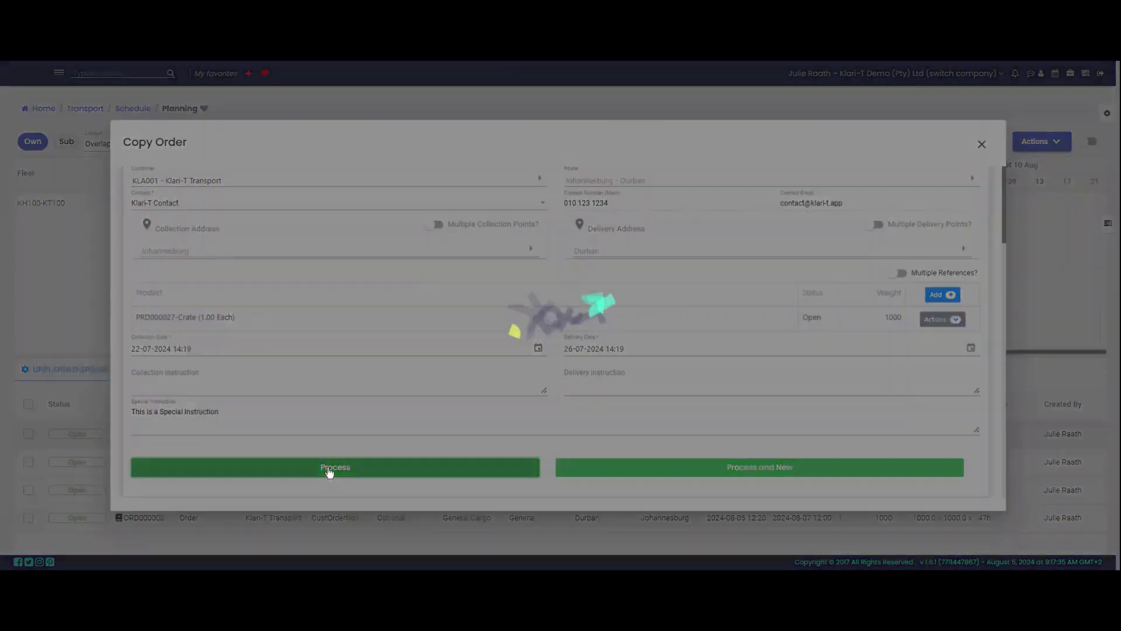